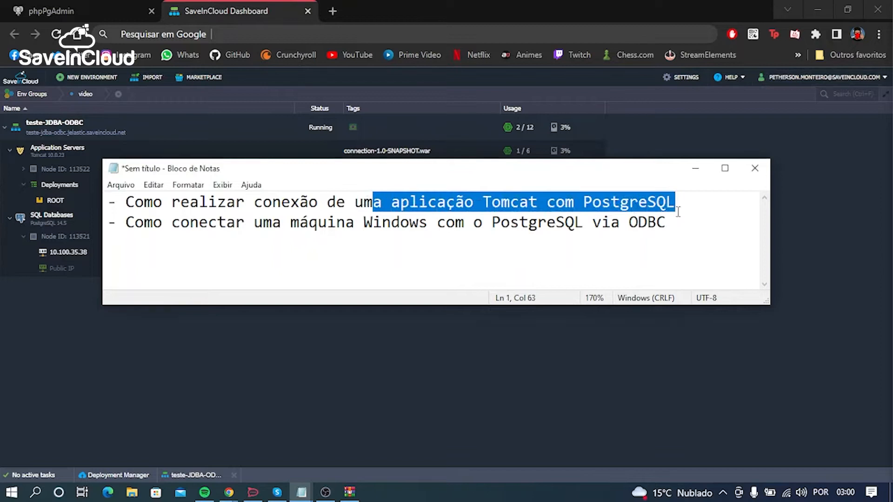
Step: Review the notes on the two connection topics, the teste-JDBA-ODBC environment and the teste database in phpPgAdmin
drag(327, 223, 669, 224)
click(681, 229)
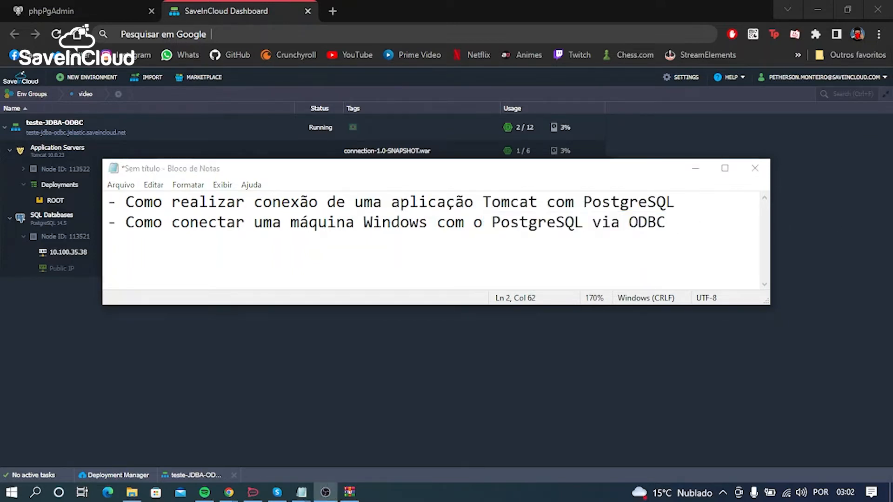
key(alt+Tab)
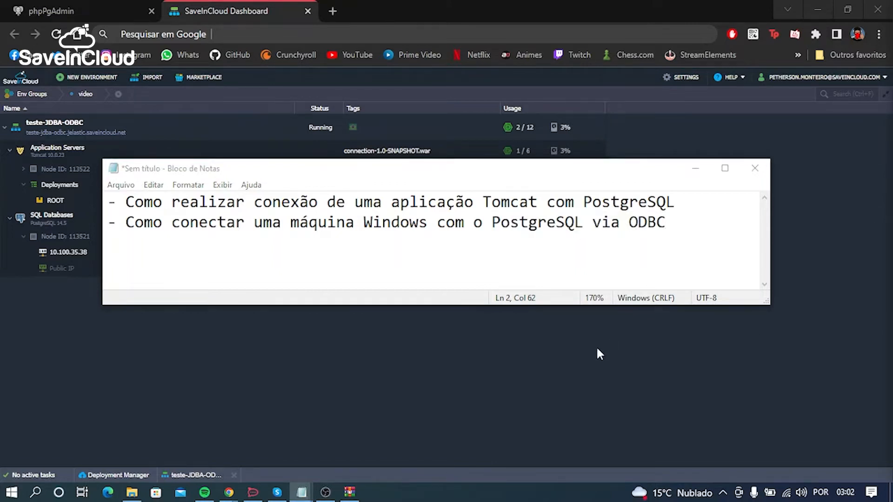
click(576, 362)
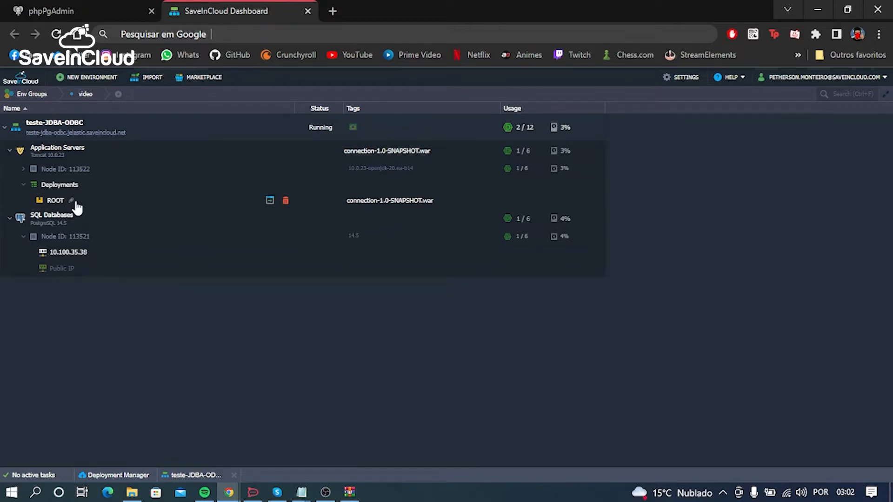
click(70, 8)
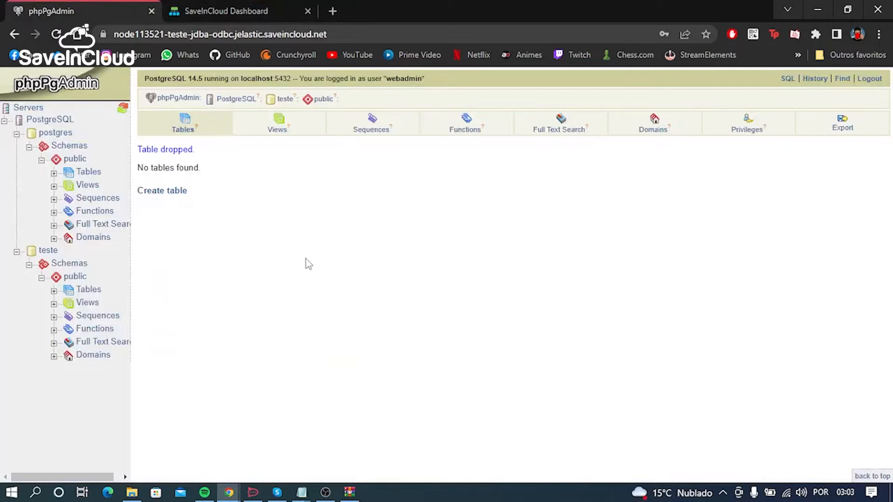
click(204, 8)
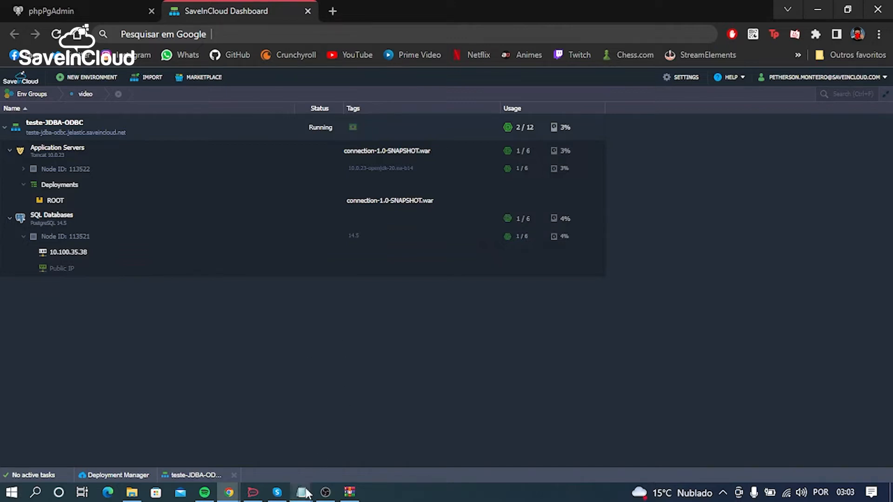
mouse_move(302, 492)
click(237, 467)
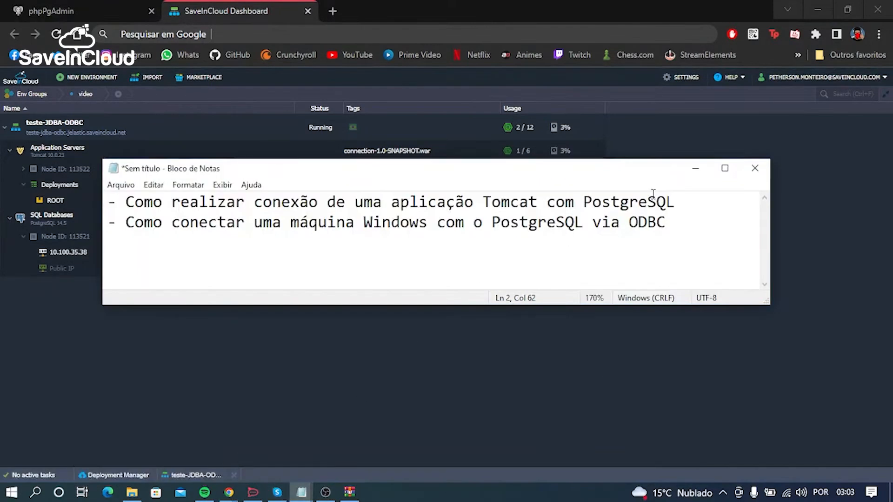
click(696, 173)
mouse_move(302, 492)
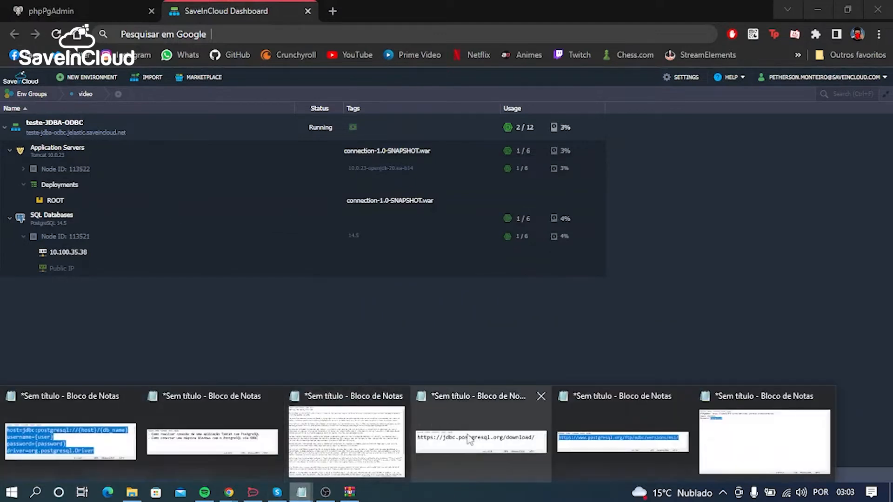
click(480, 440)
drag(684, 251, 110, 294)
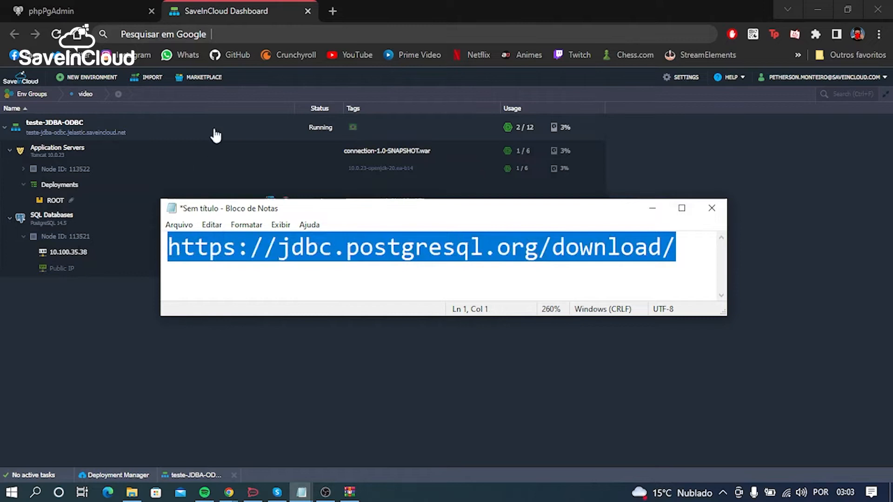
Step: Search Google for "postgresql jdbc driver" in a new browser tab
click(334, 7)
text(pos)
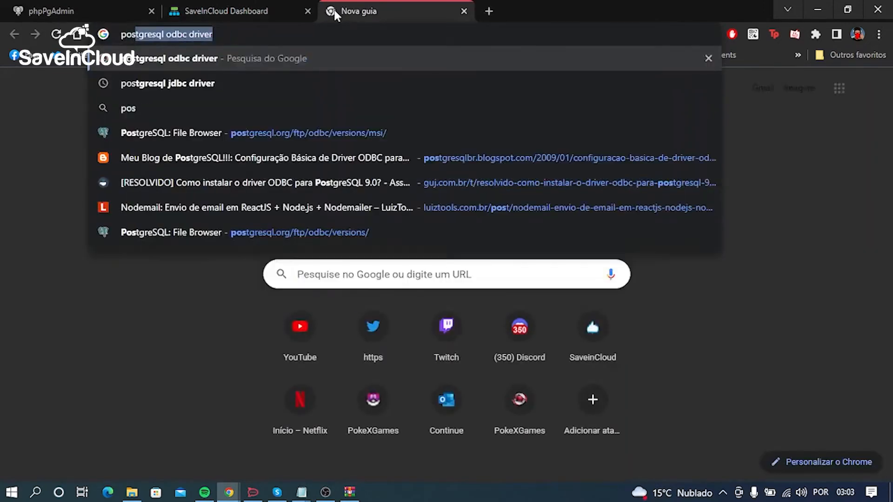
text(tgresql)
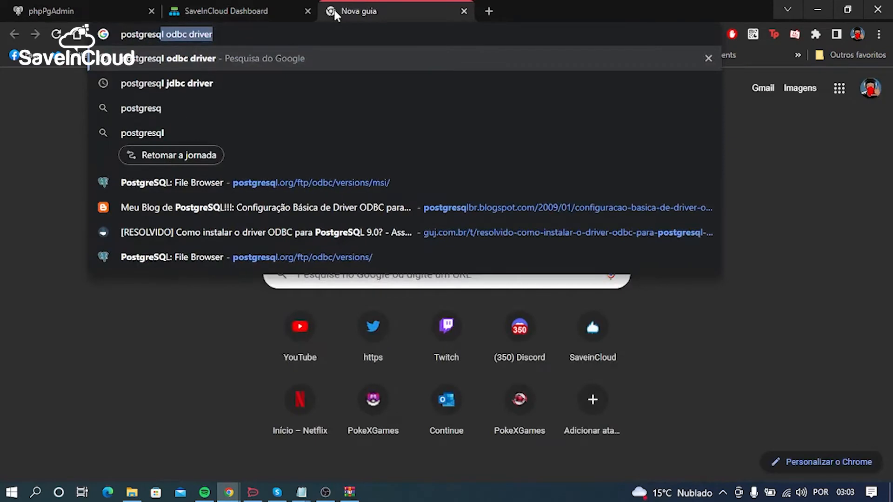
text( jv)
key(BackSpace)
text(d)
key(Return)
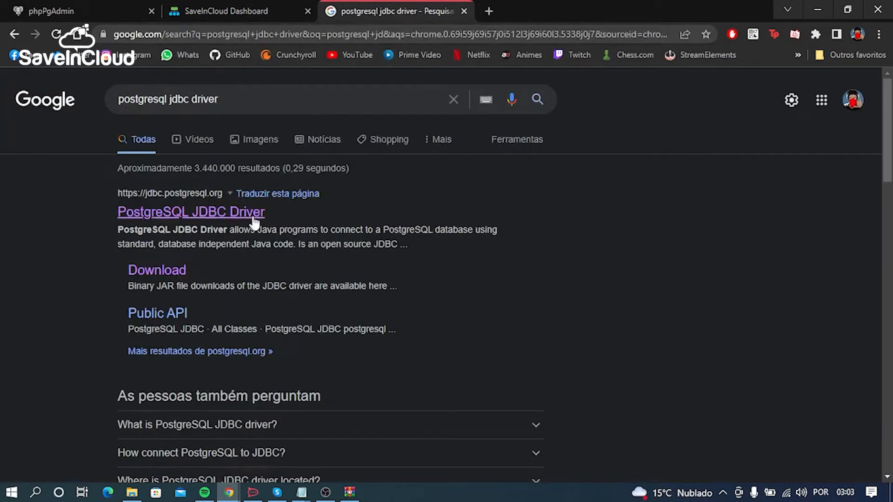
Step: Open the Download page of jdbc.postgresql.org from the search results
drag(224, 193, 118, 192)
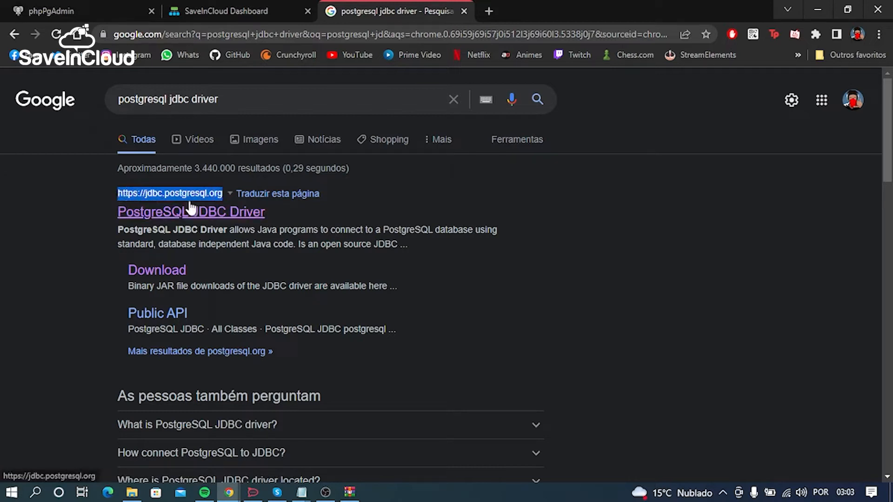
click(77, 281)
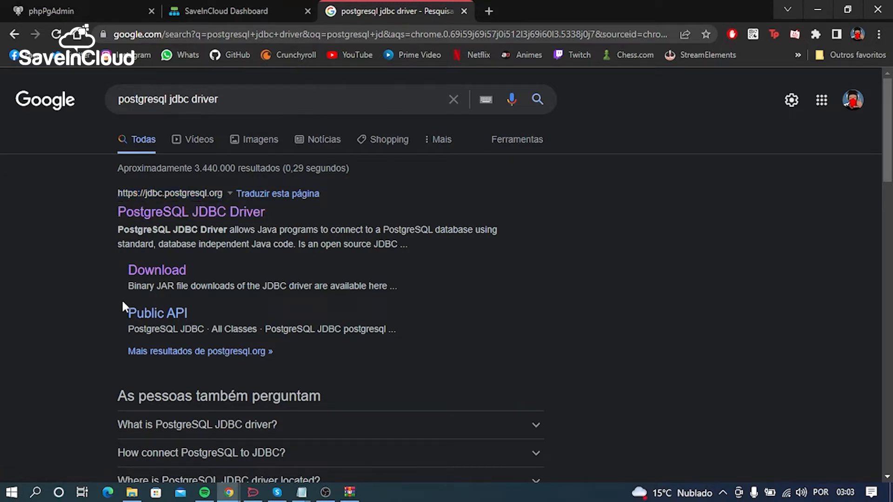
click(145, 271)
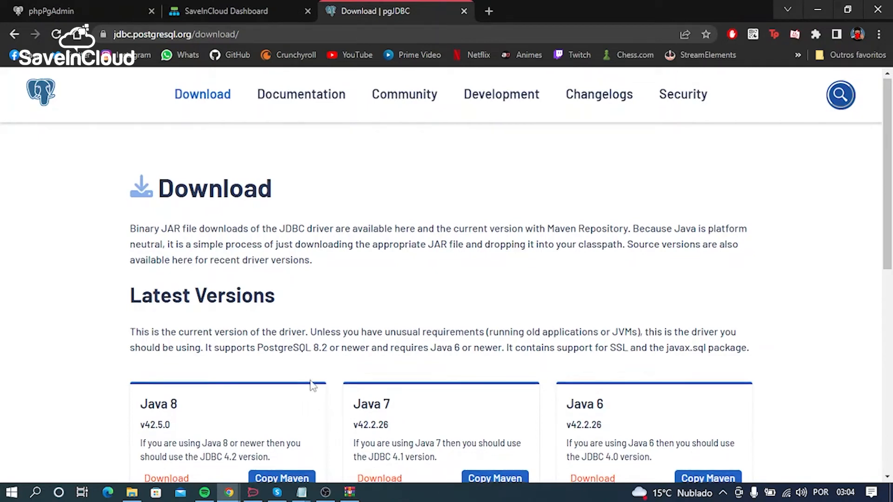
Step: Download the Java 8 driver version 42.5.0 and save postgresql-42.5.0 to the Downloads folder
scroll(316, 395, down, 1)
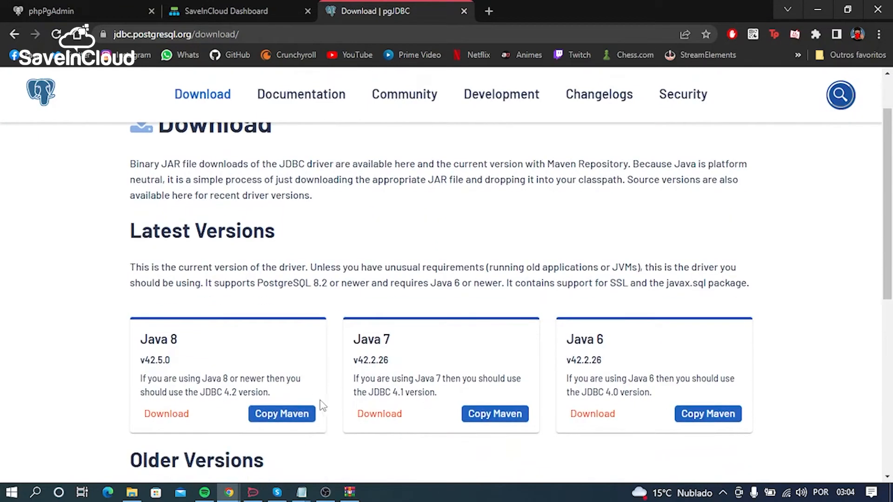
click(172, 416)
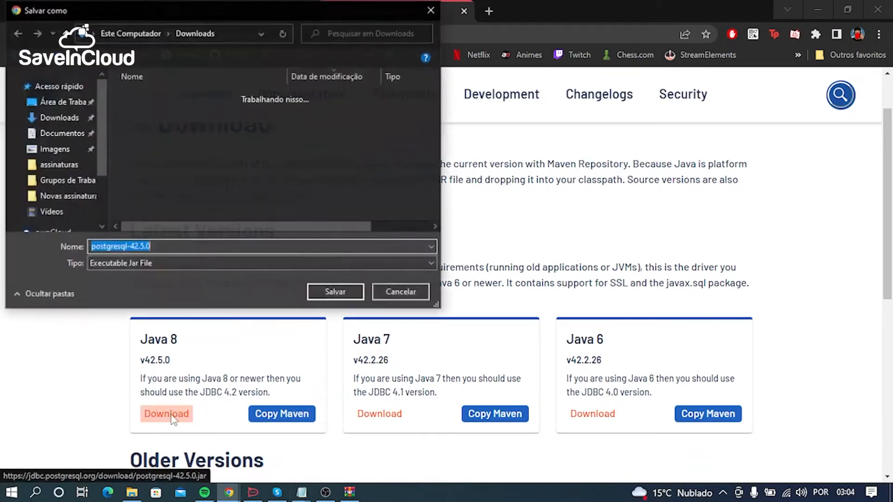
click(344, 294)
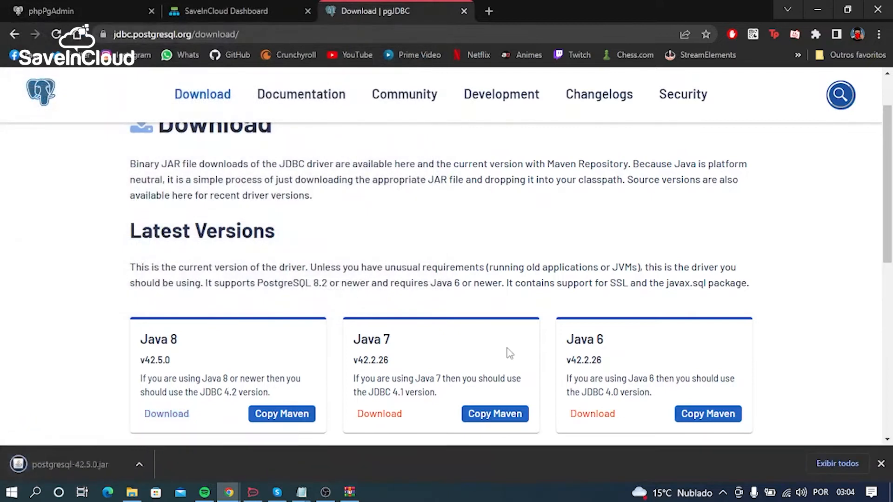
click(881, 464)
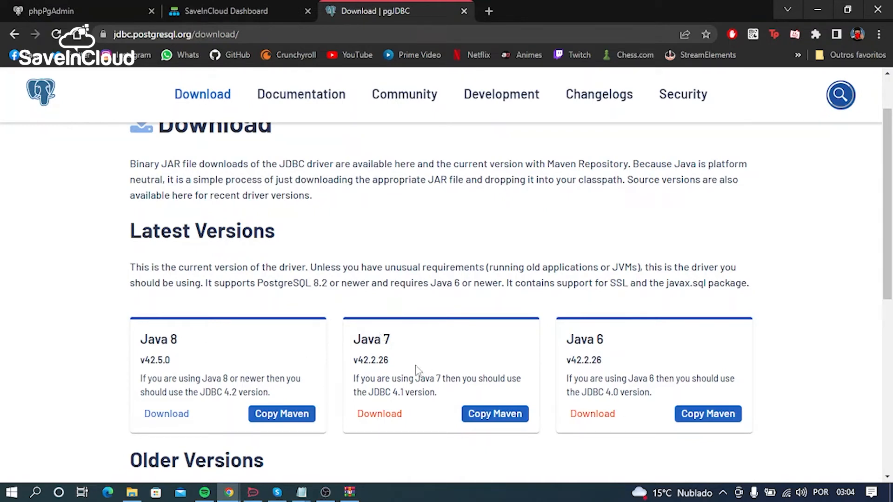
Step: Return to the SaveInCloud dashboard and open the lib folder in the Tomcat application server's configuration
click(270, 5)
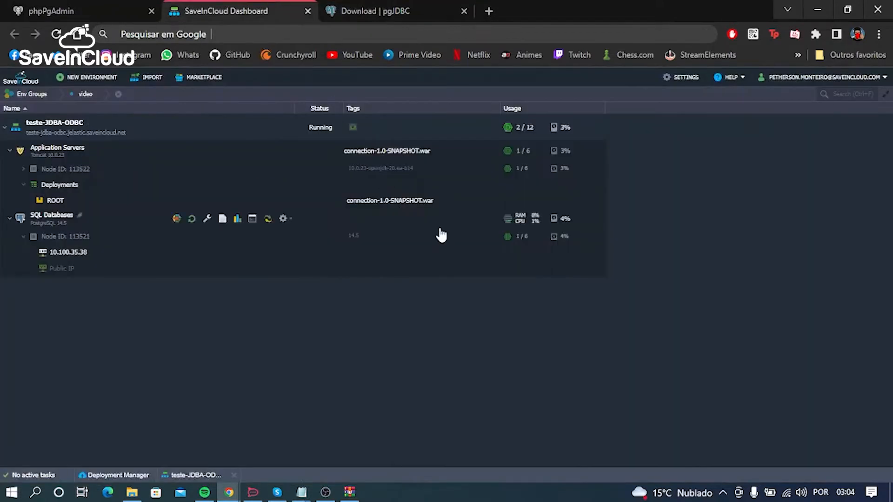
mouse_move(287, 272)
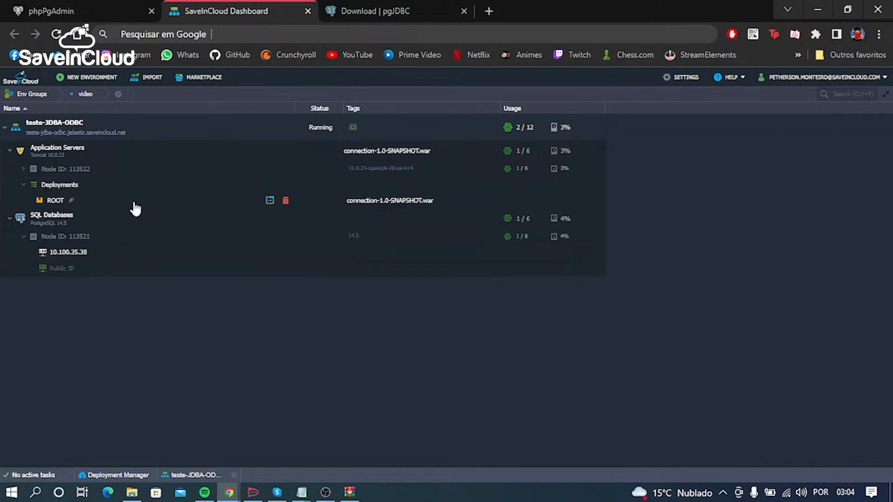
mouse_move(154, 157)
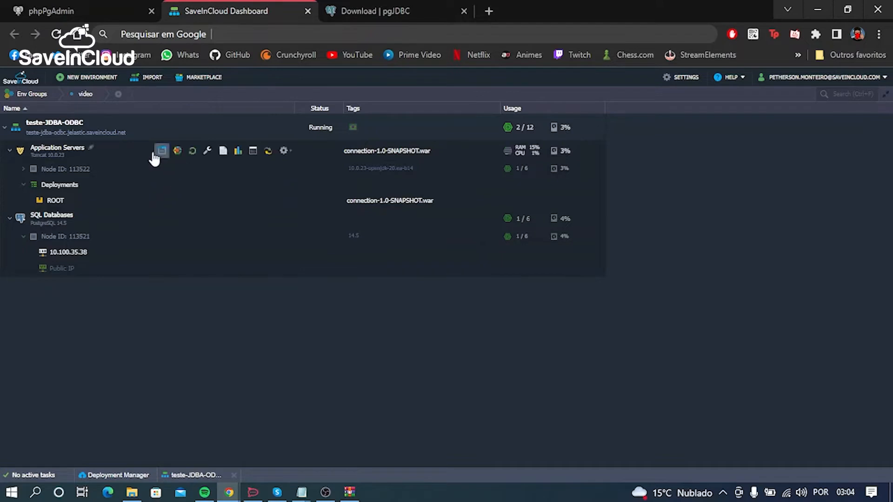
click(207, 151)
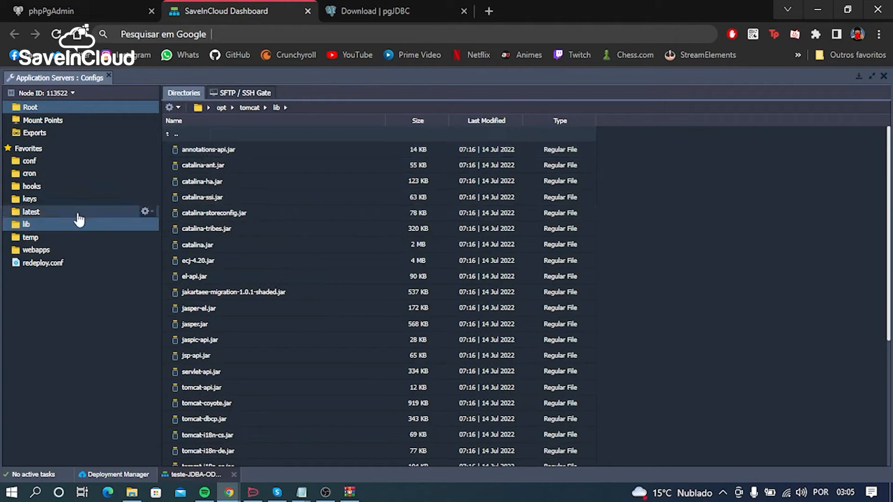
click(22, 230)
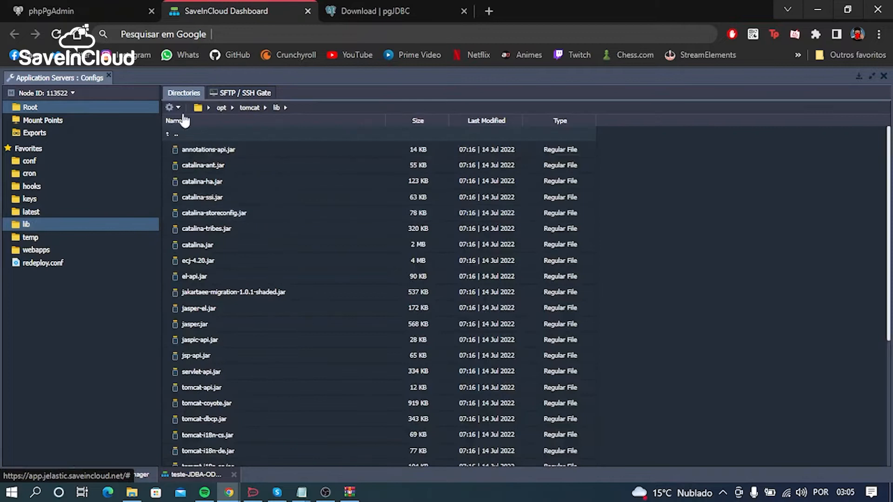
Step: Upload the local file postgresql-42.5.0.jar from Downloads to the Tomcat lib folder
click(176, 109)
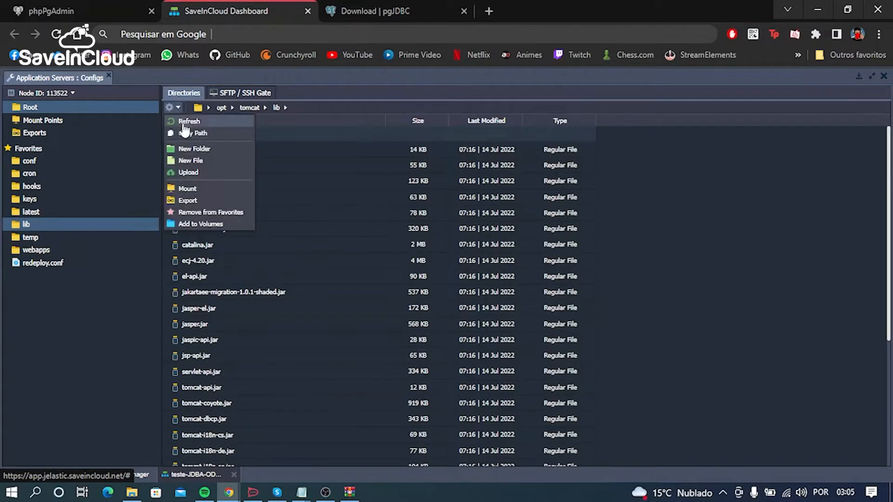
click(191, 174)
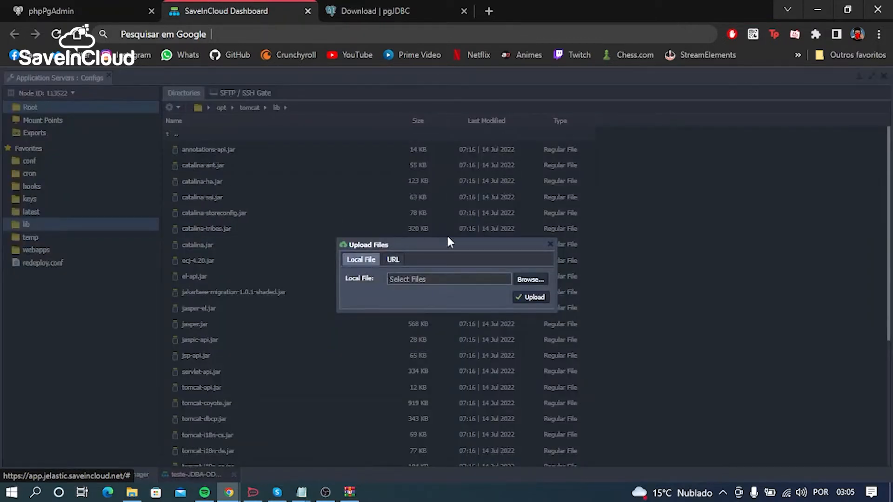
click(530, 278)
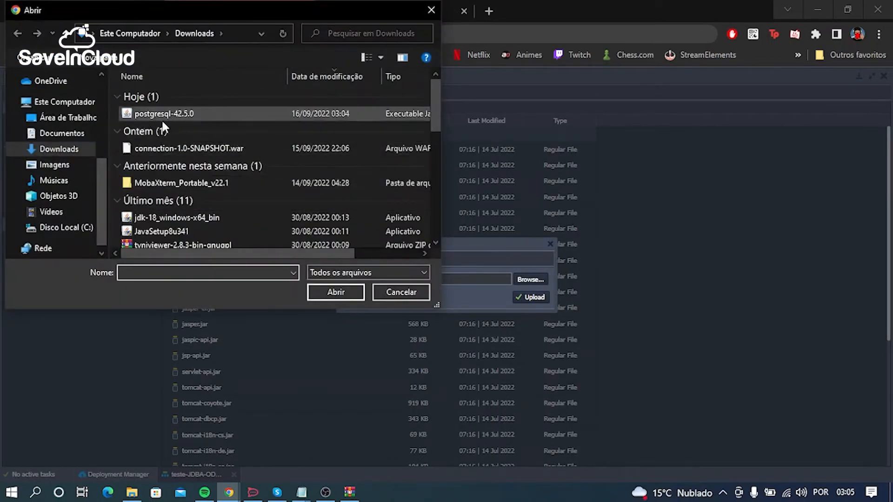
click(158, 116)
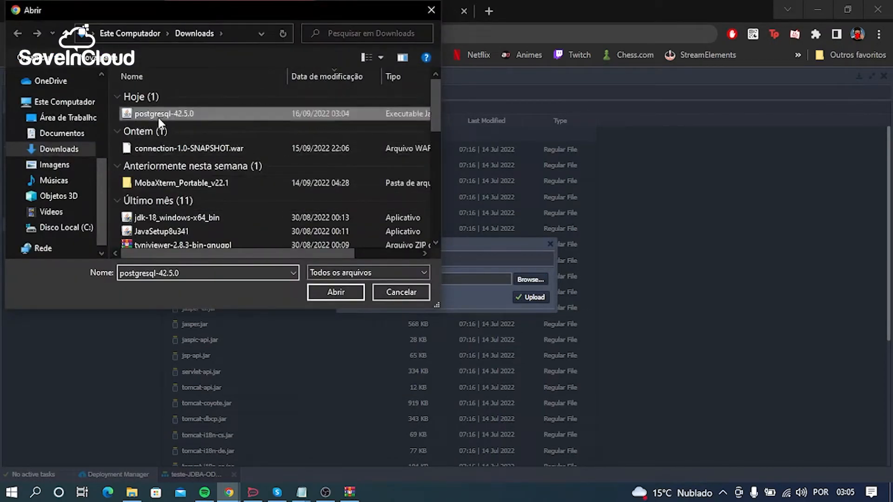
click(336, 292)
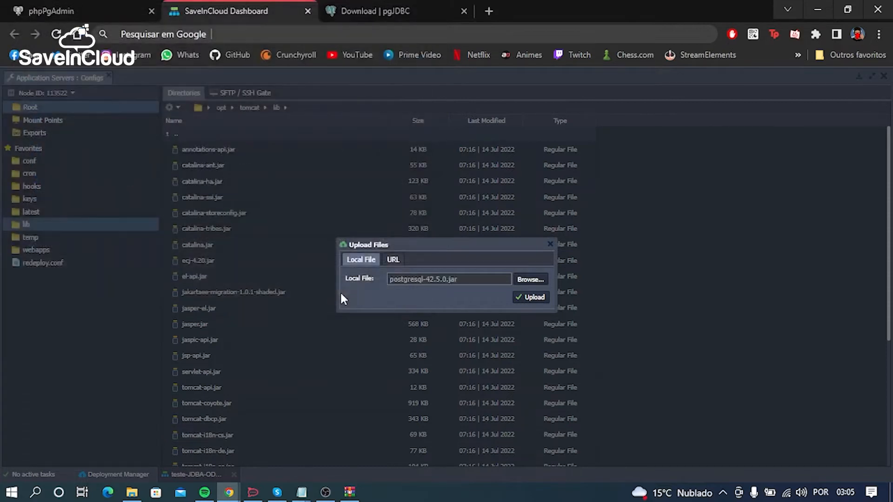
click(535, 297)
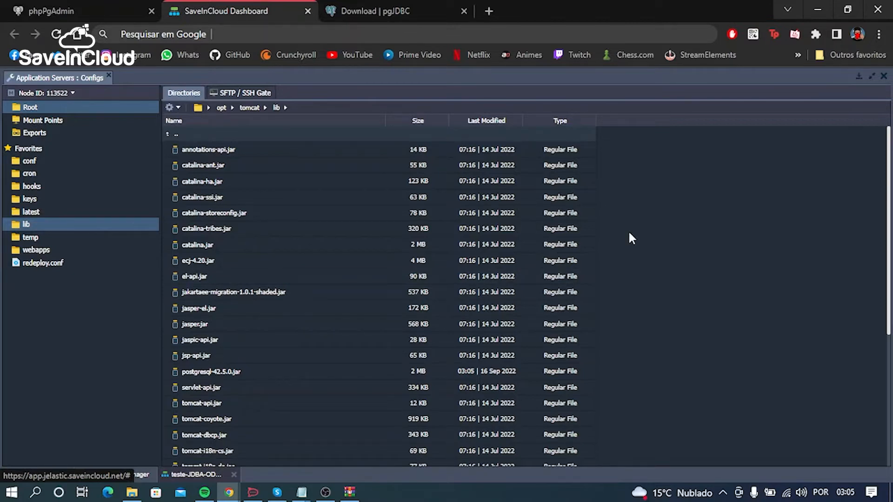
Step: Create a new file named mydb.cfg in the Tomcat temp folder
click(46, 240)
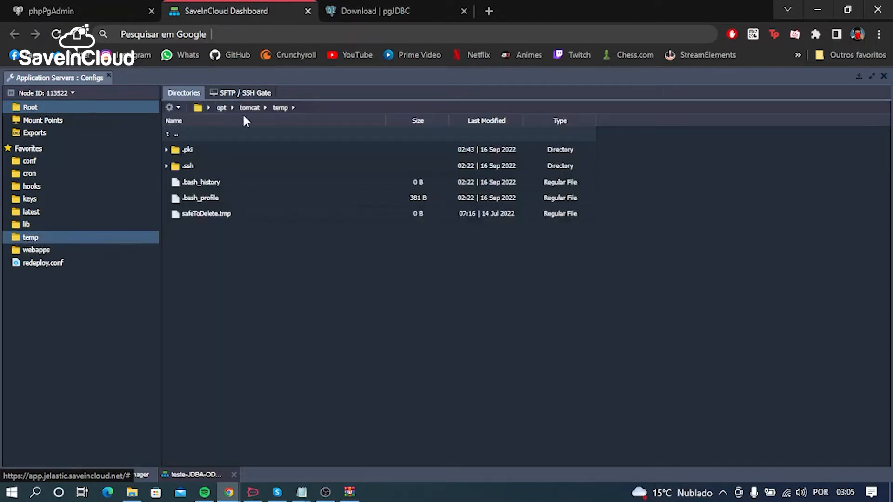
click(179, 110)
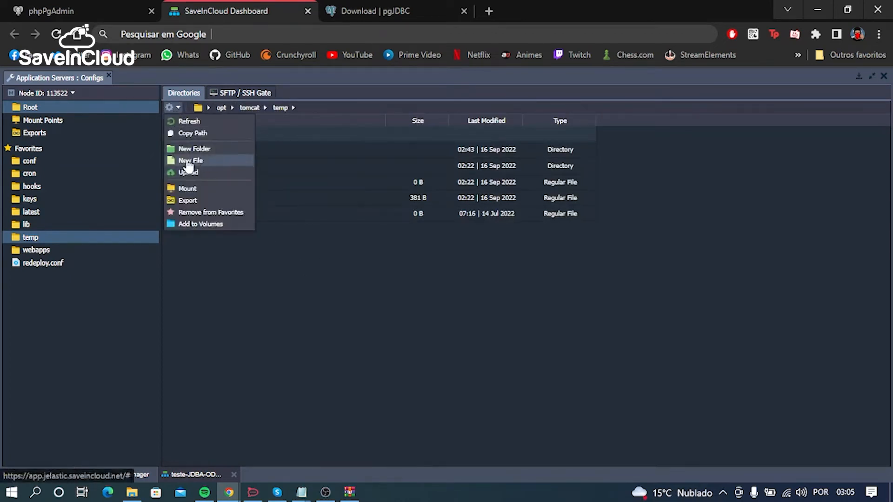
click(212, 160)
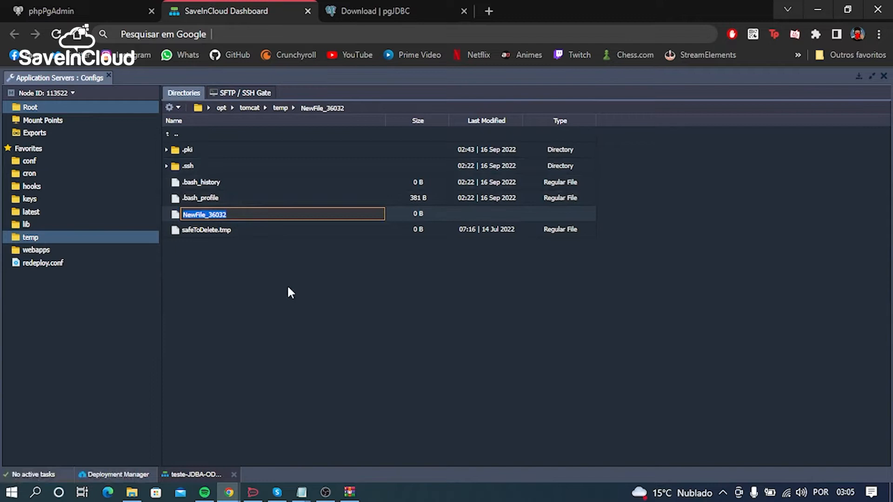
text(mydb.cfg)
key(Return)
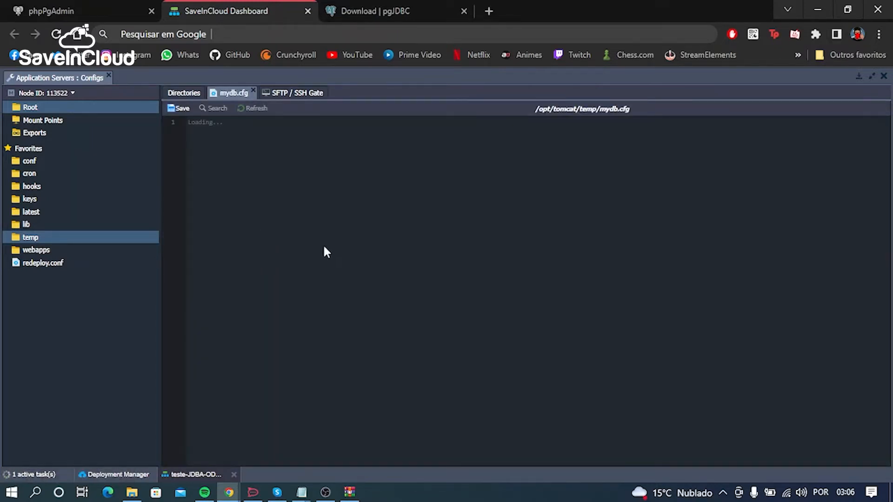
Step: Open the connection template in Notepad and examine its host, database name, username, password and driver entries
click(302, 491)
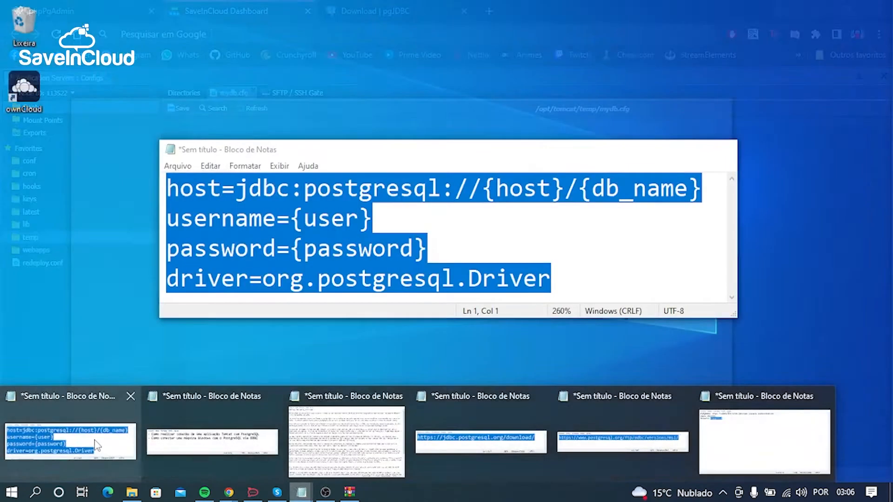
click(96, 446)
click(316, 254)
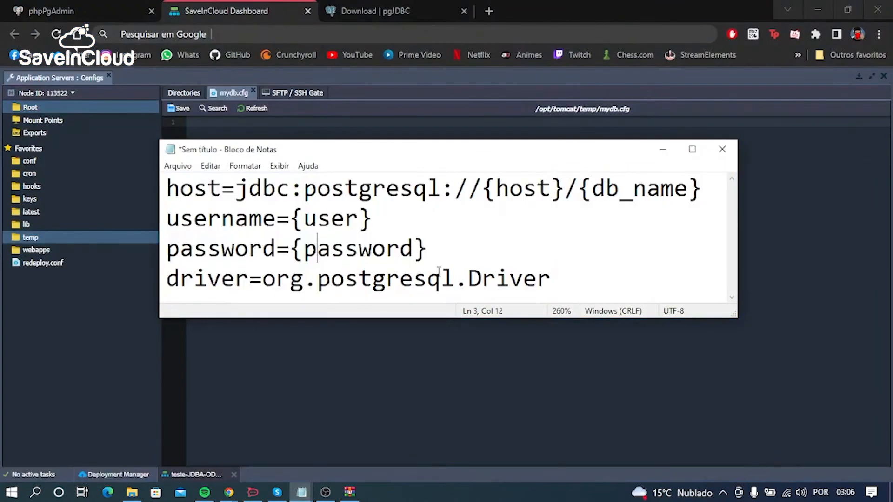
drag(562, 278, 186, 145)
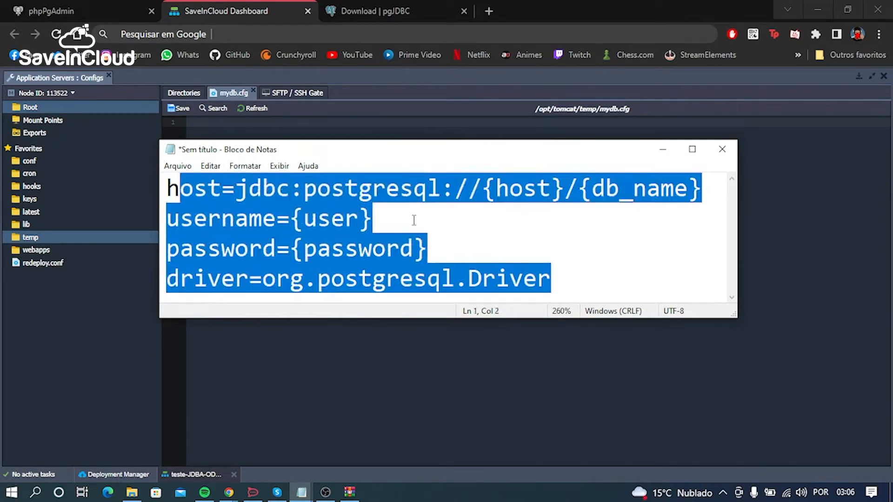
click(412, 204)
drag(483, 192, 563, 192)
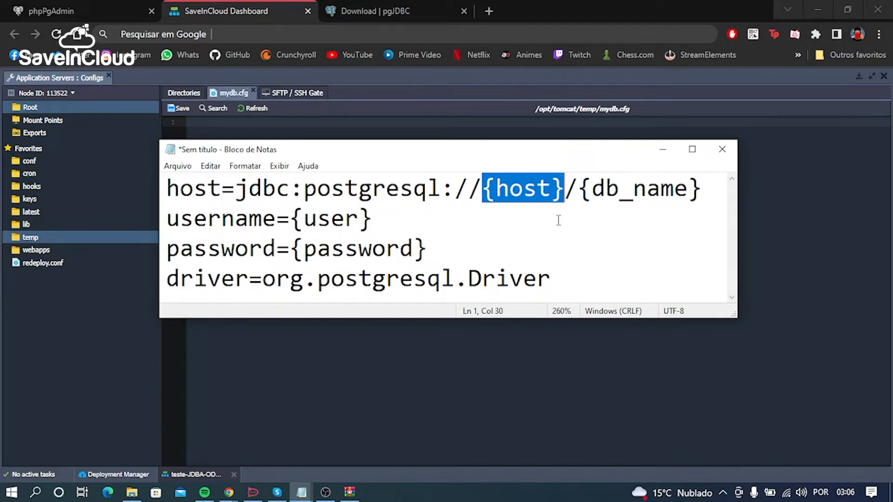
drag(578, 188, 703, 187)
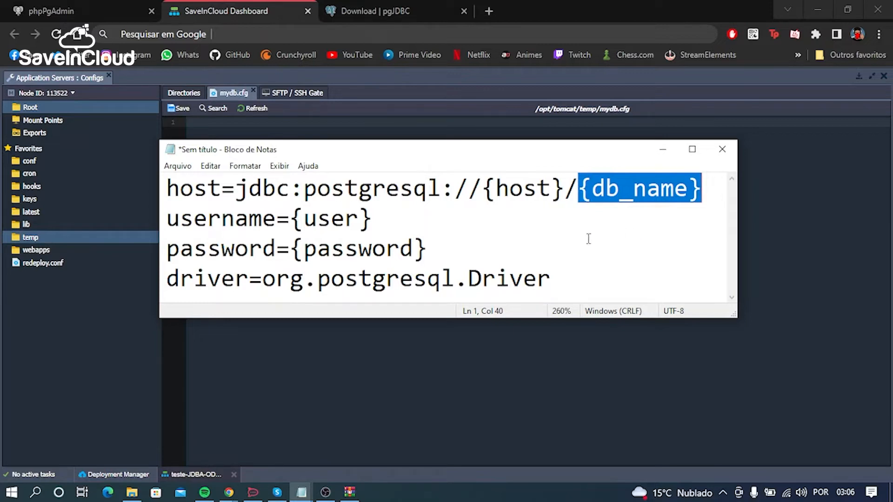
drag(291, 219, 375, 218)
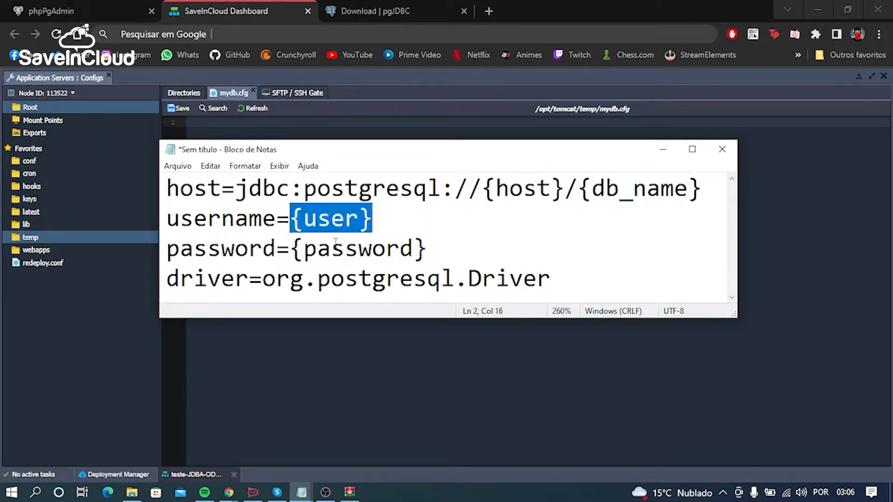
drag(291, 249, 444, 249)
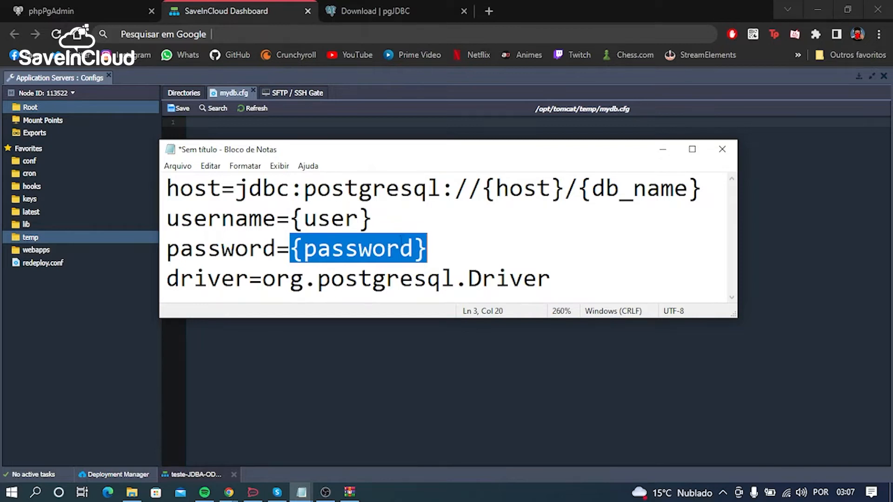
click(352, 227)
drag(292, 218, 372, 218)
drag(291, 248, 428, 247)
click(471, 240)
drag(167, 279, 263, 270)
click(316, 277)
Step: Copy the four-line connection template from Notepad into the empty mydb.cfg file
drag(560, 279, 167, 188)
key(ctrl+c)
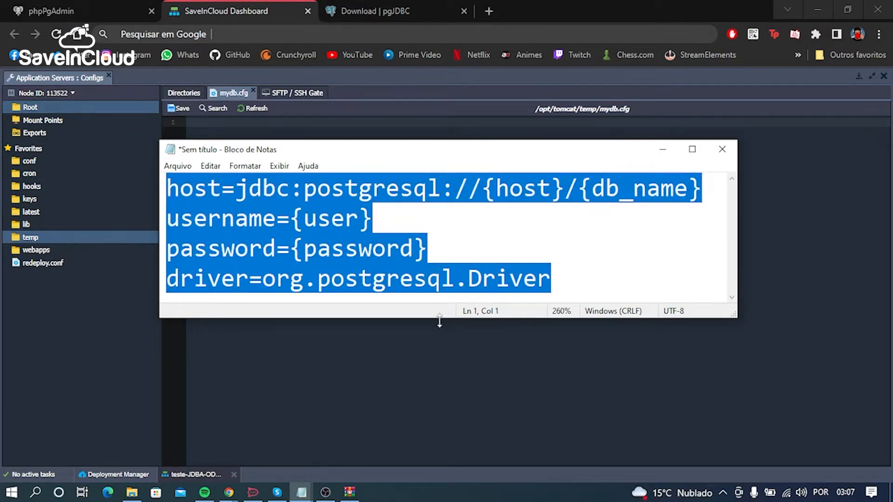
click(434, 348)
key(ctrl+v)
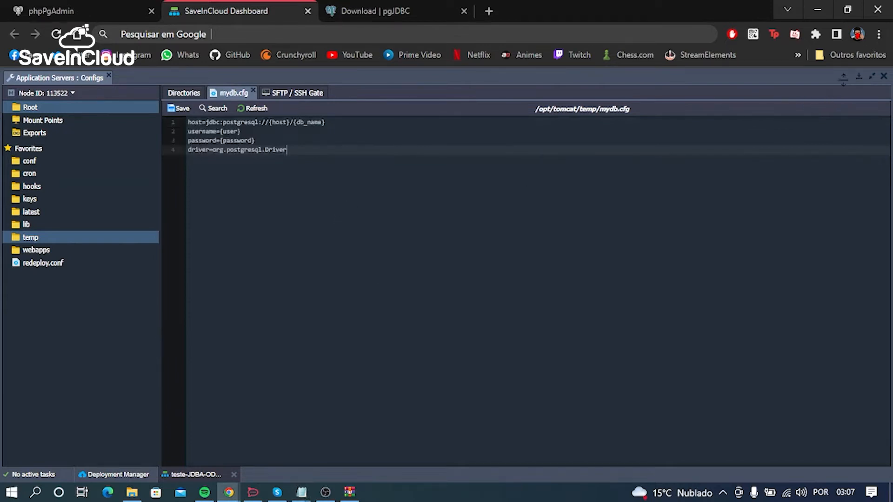
Step: Copy the PostgreSQL node's IP address 10.100.35.38 from the environment list and replace the {host} placeholder in mydb.cfg with it
click(859, 77)
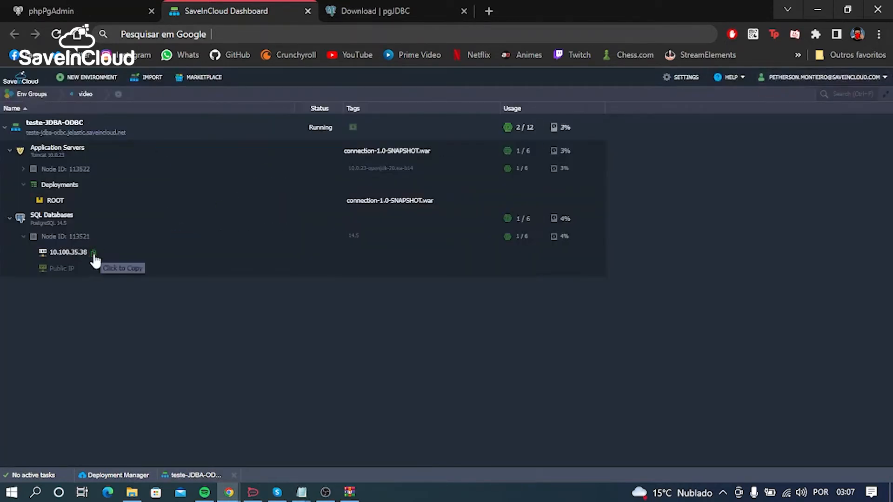
click(93, 255)
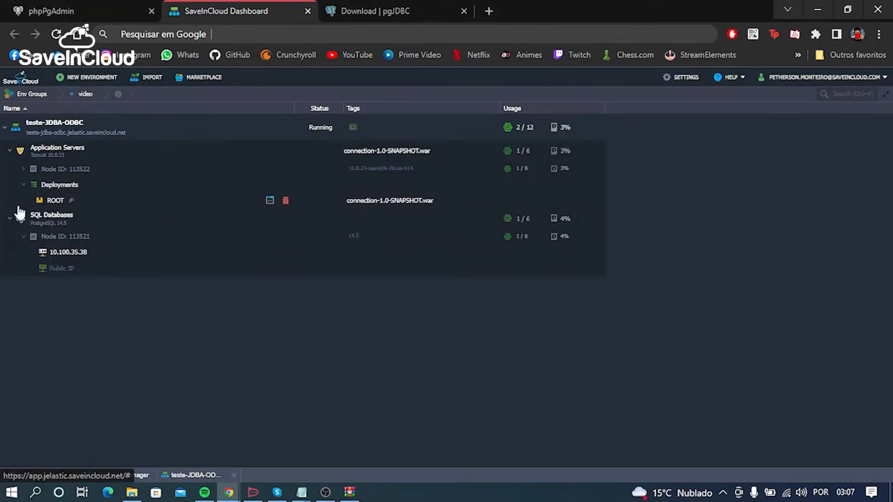
click(192, 475)
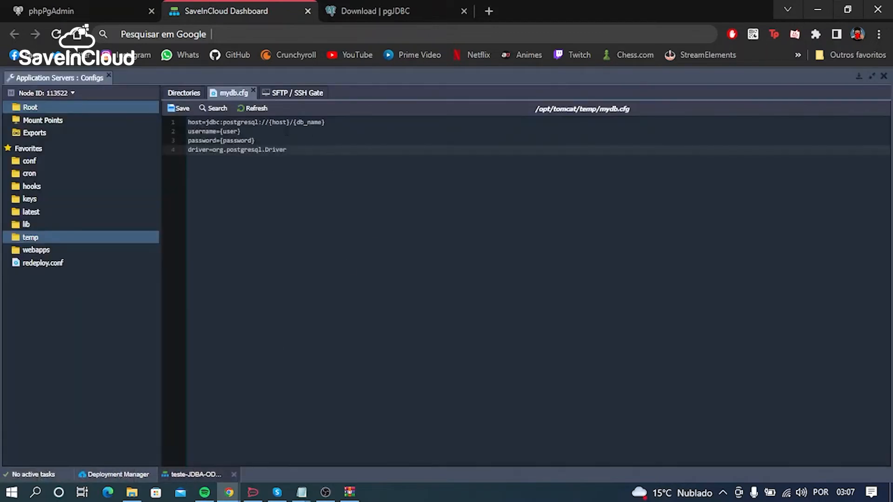
drag(269, 124, 290, 123)
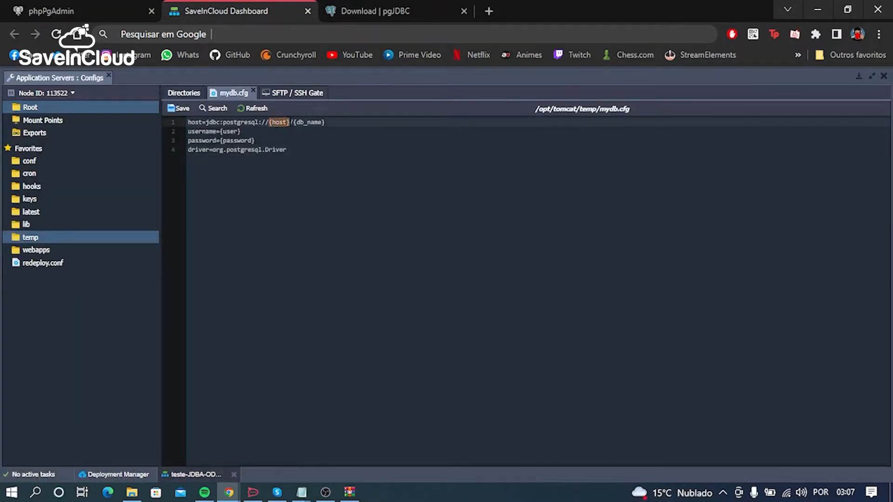
key(ctrl+v)
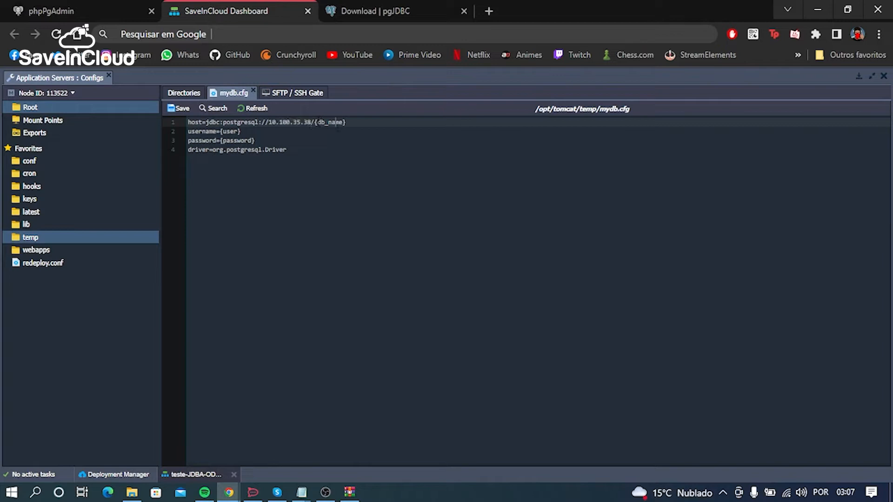
Step: Replace the {db_name} placeholder in the host line of mydb.cfg with teste
drag(316, 122, 362, 123)
text(teste)
click(373, 222)
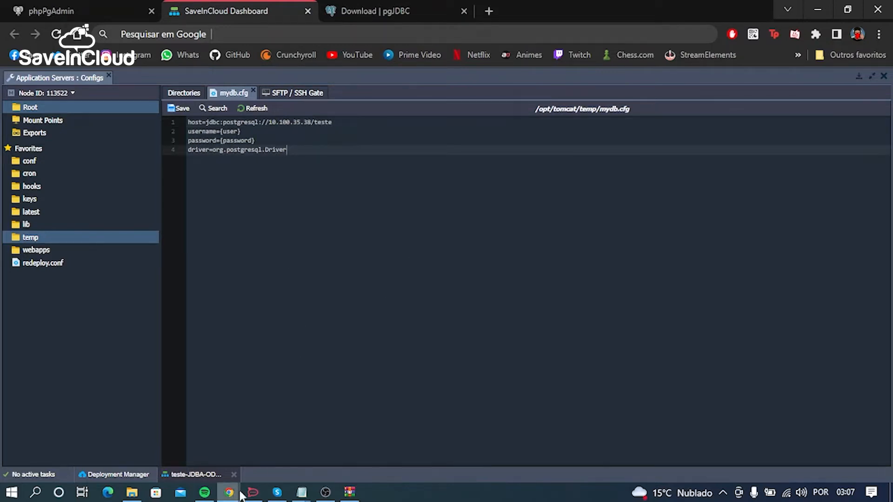
Step: Copy the login webadmin from the Notepad credentials note and replace the {user} placeholder in mydb.cfg with it
click(302, 493)
click(716, 456)
click(329, 236)
double_click(132, 149)
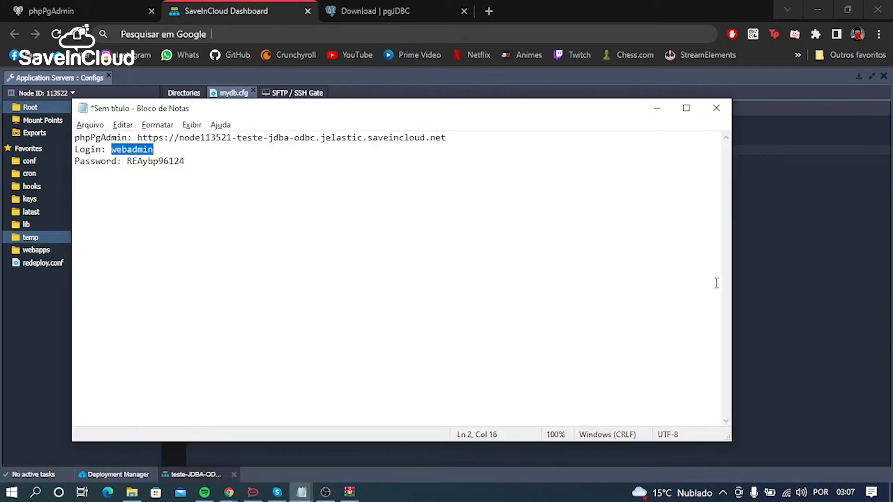
click(763, 282)
mouse_move(241, 132)
mouse_down()
mouse_move(220, 131)
mouse_move(223, 141)
mouse_move(256, 140)
mouse_up()
key(ctrl+v)
Step: Copy the database password from the Notepad credentials note and replace the {password} placeholder in mydb.cfg with it
key(alt+Tab)
double_click(159, 161)
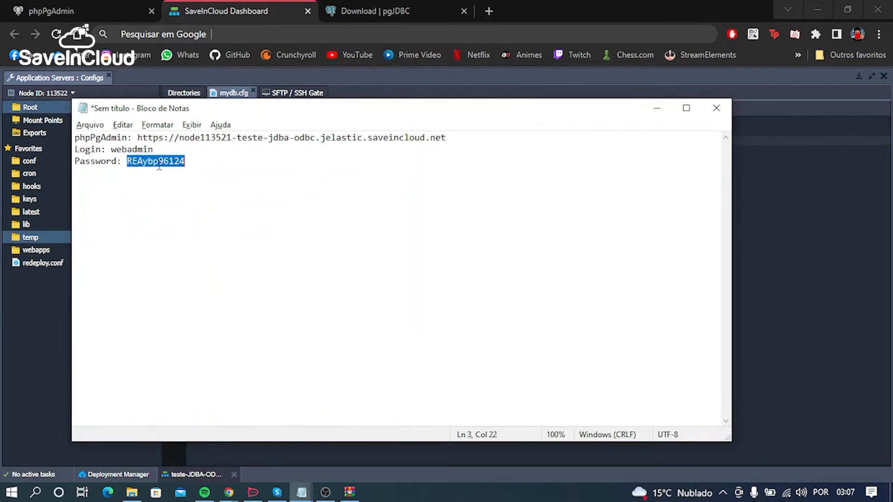
click(743, 195)
drag(222, 141, 268, 140)
key(ctrl+v)
click(435, 206)
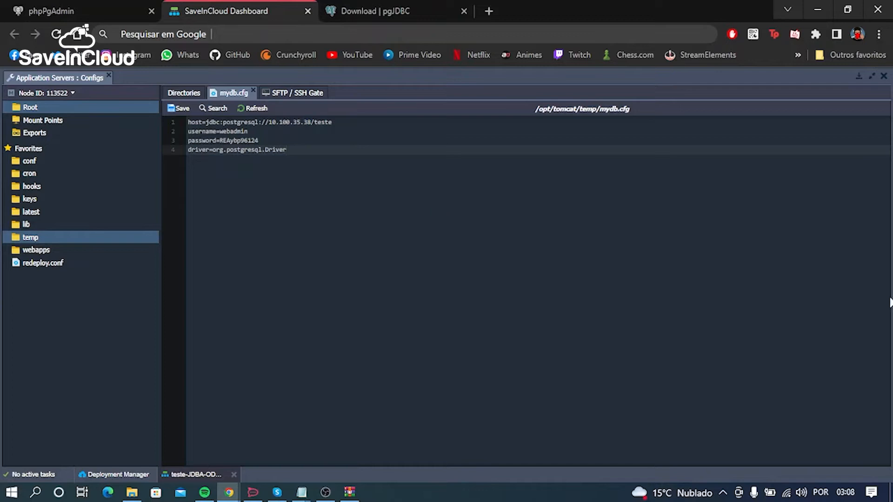
Step: Save mydb.cfg, return to the environment list and restart the Tomcat nodes
click(177, 111)
click(857, 80)
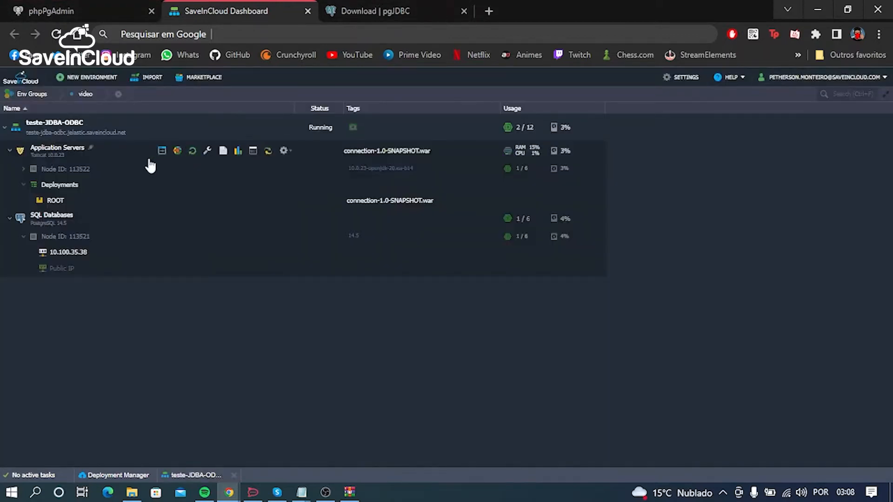
click(193, 151)
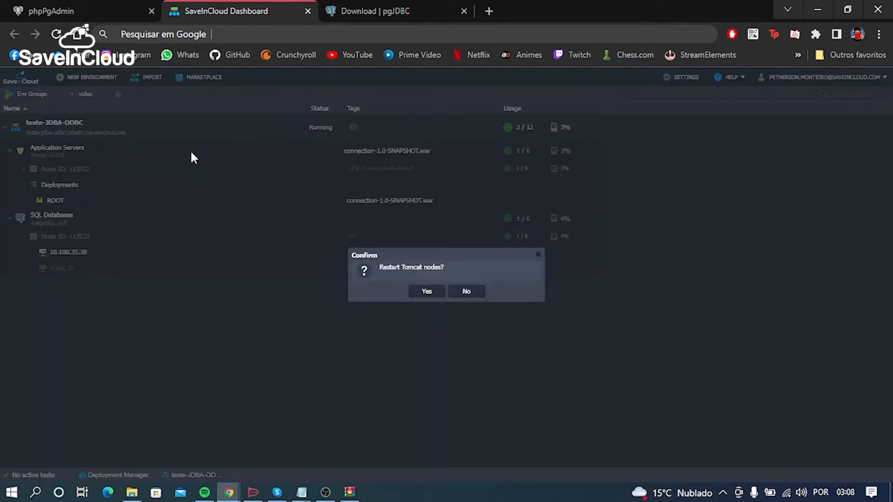
click(427, 292)
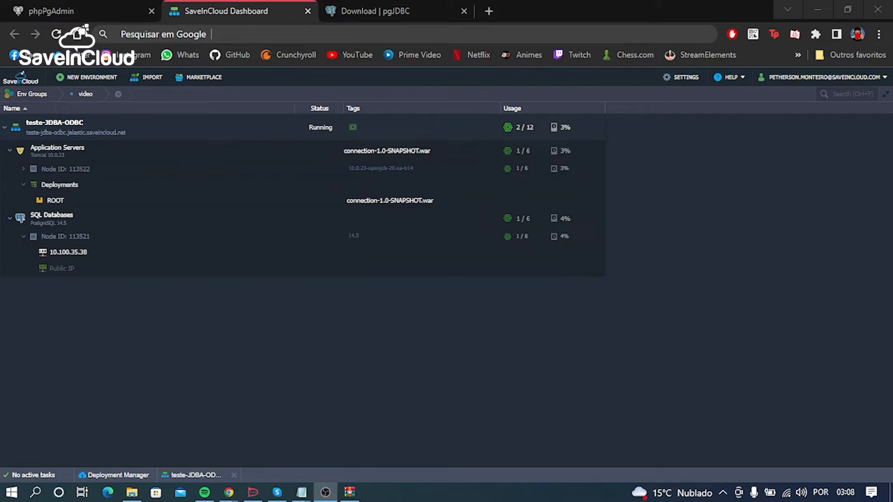
Step: Open the teste-JDBA-ODBC environment in the browser to view its JDBC Test Application page
mouse_move(229, 130)
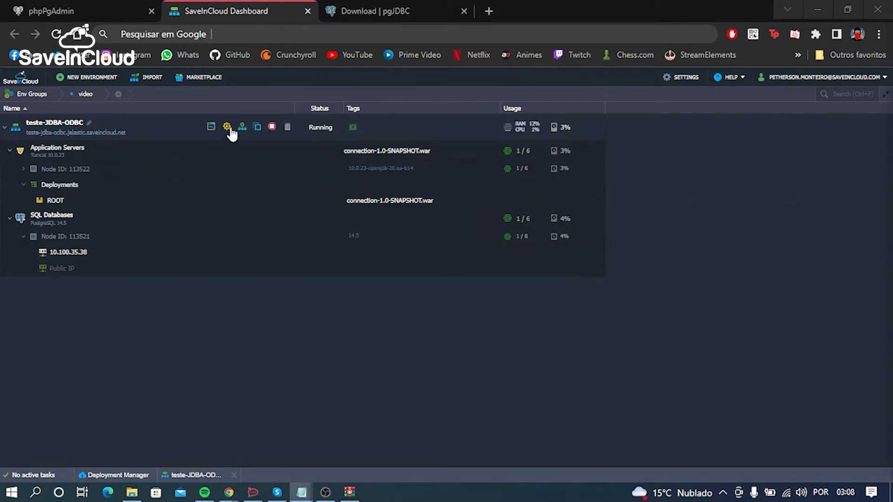
click(210, 127)
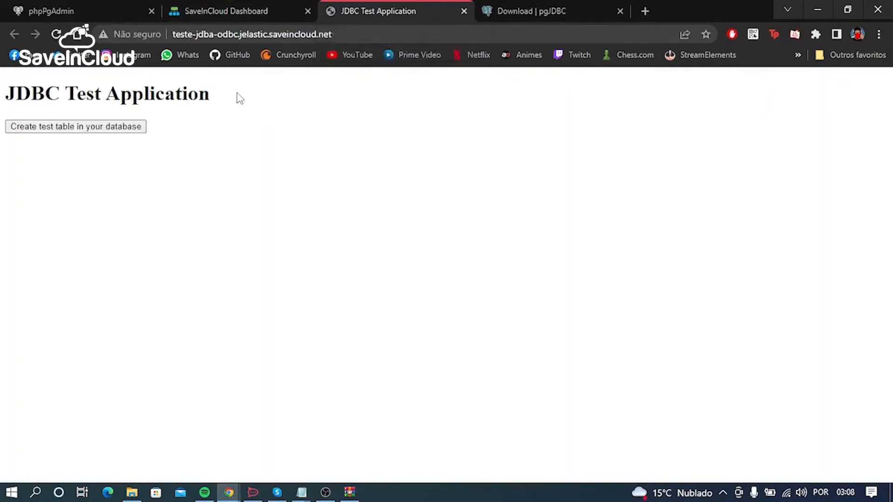
drag(213, 97, 15, 93)
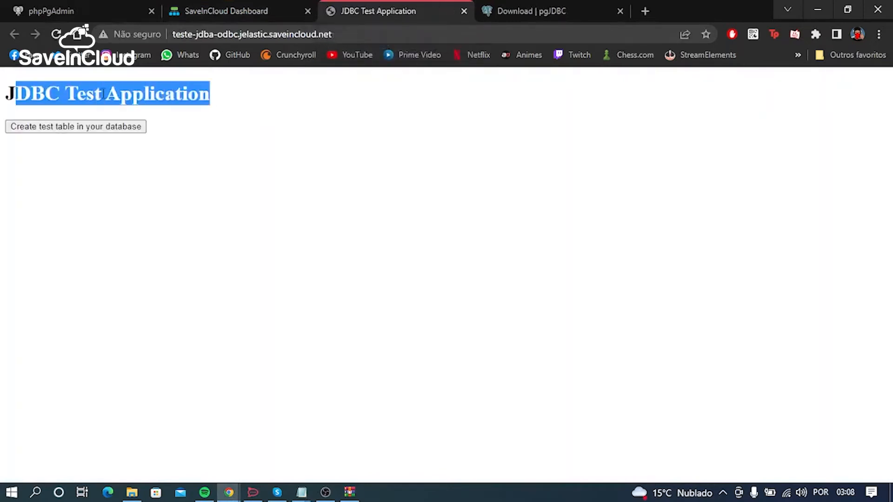
click(103, 93)
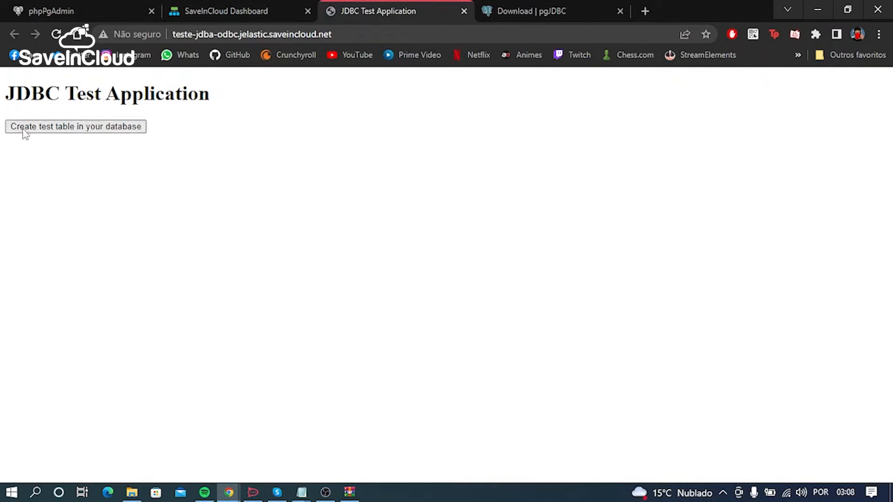
drag(13, 100, 176, 95)
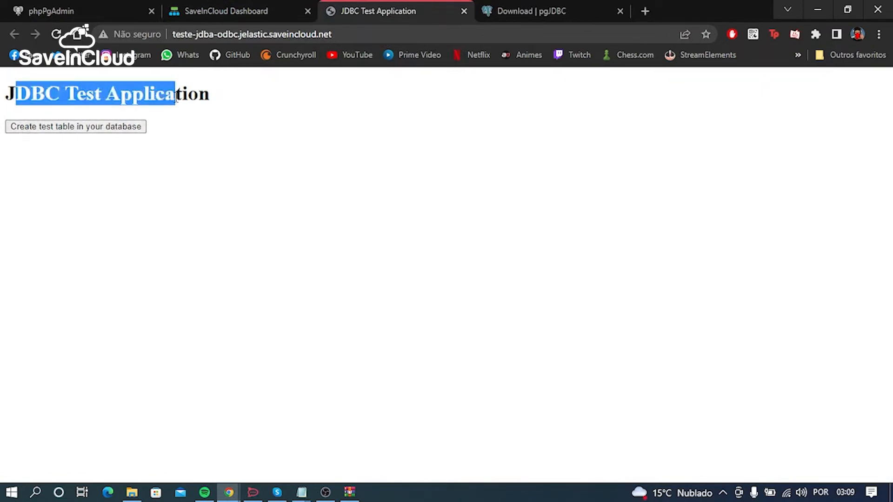
click(177, 96)
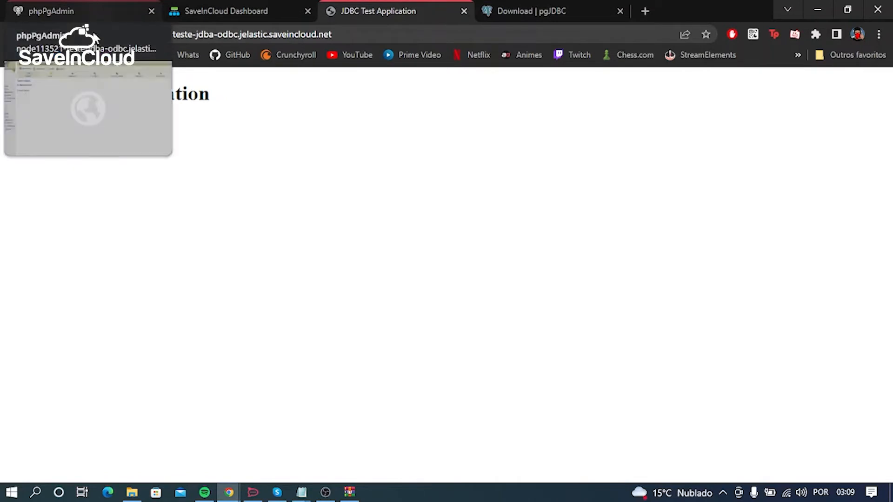
Step: Check the teste database in phpPgAdmin, create a test table from the JDBC Test Application and read the result
click(90, 9)
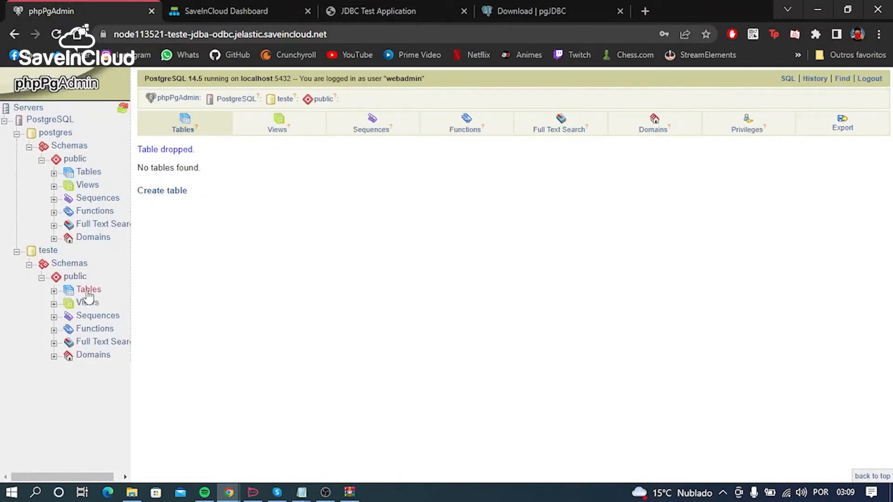
click(351, 8)
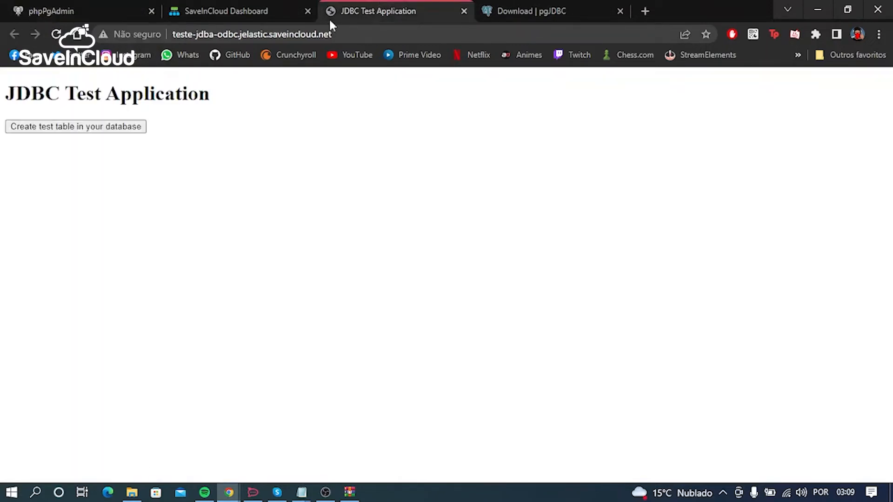
click(97, 133)
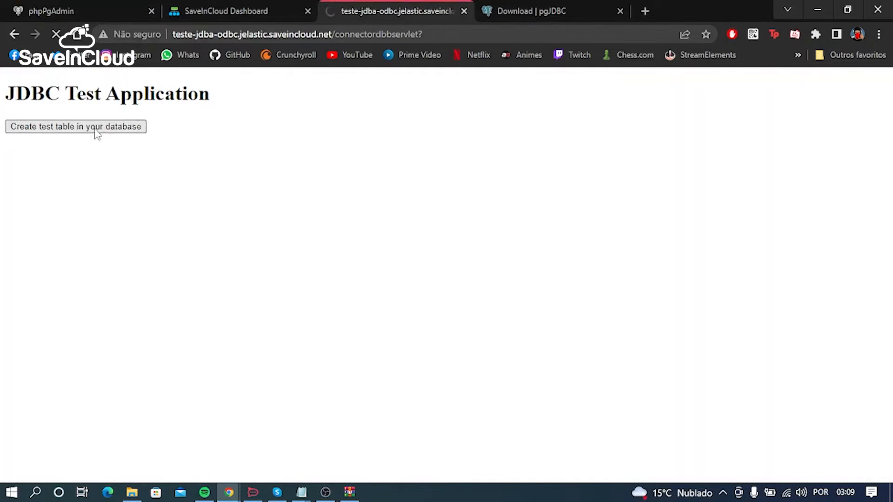
drag(46, 92, 3, 86)
click(55, 146)
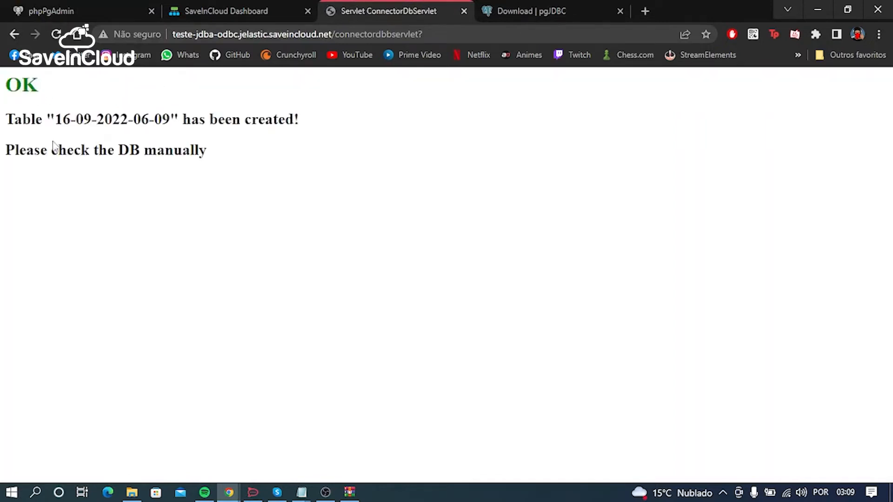
drag(61, 120, 170, 115)
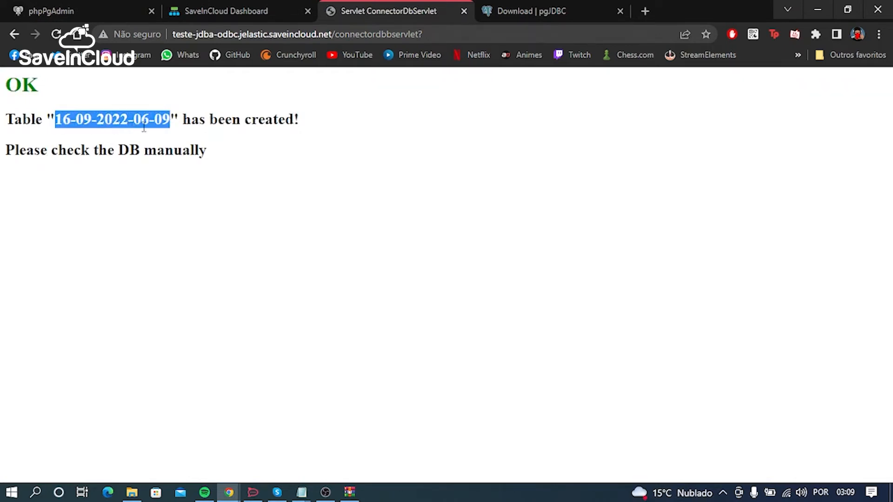
double_click(256, 119)
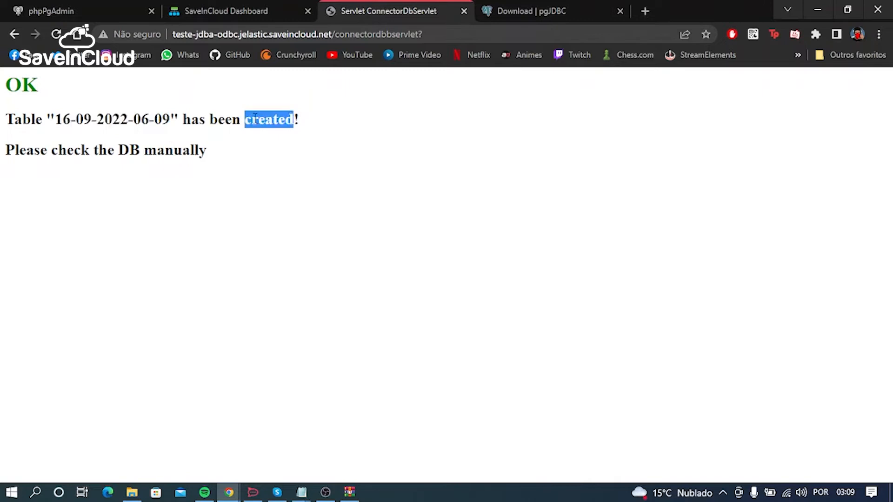
Step: Refresh the phpPgAdmin tree and check the teste database's public tables for the newly created test table
click(98, 6)
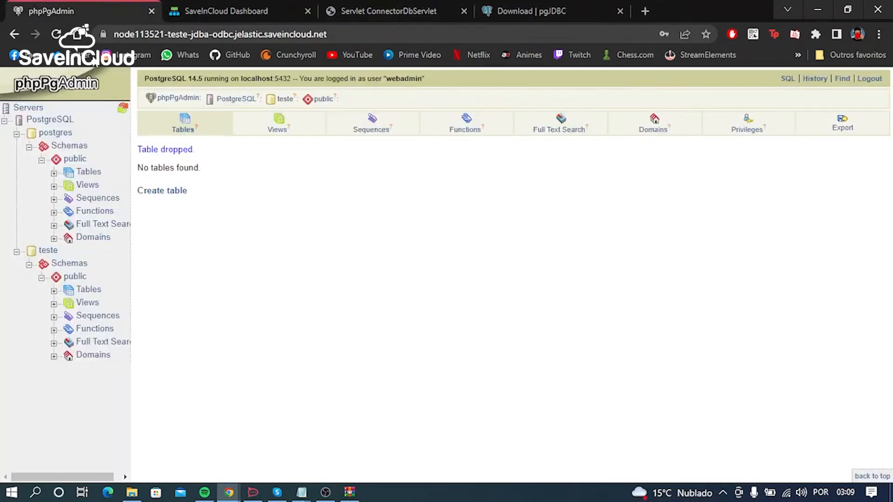
click(123, 110)
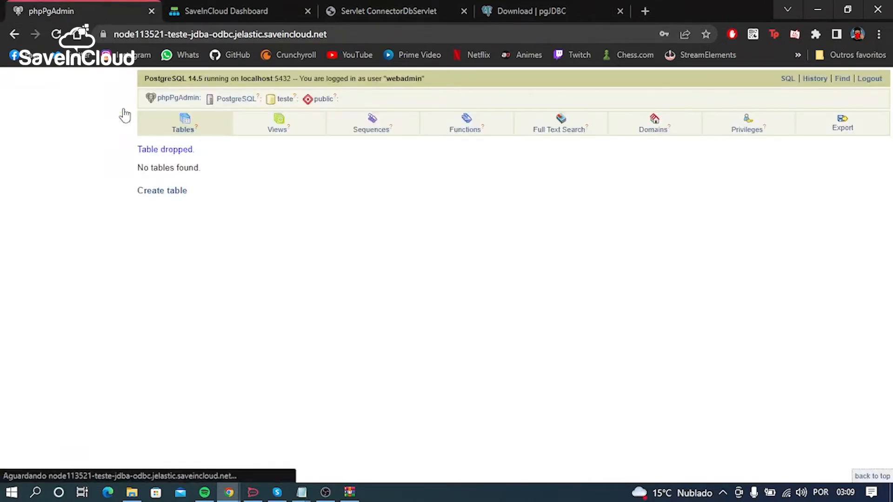
click(84, 290)
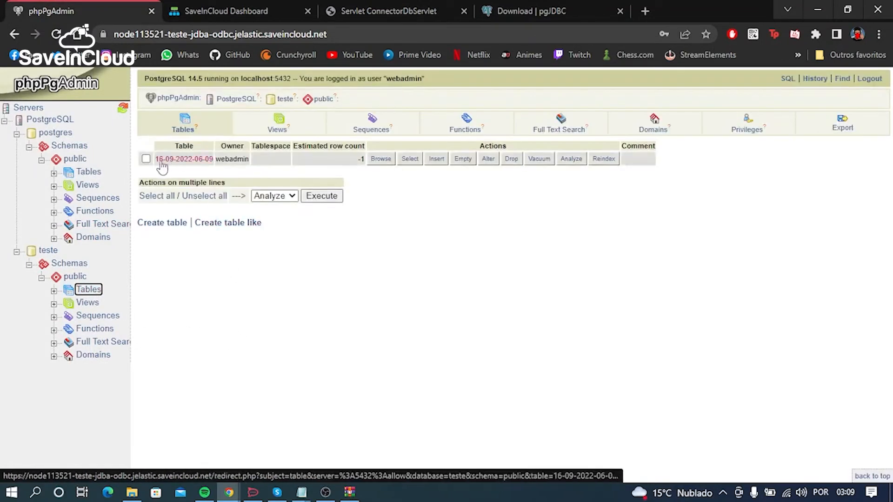
drag(156, 166, 212, 167)
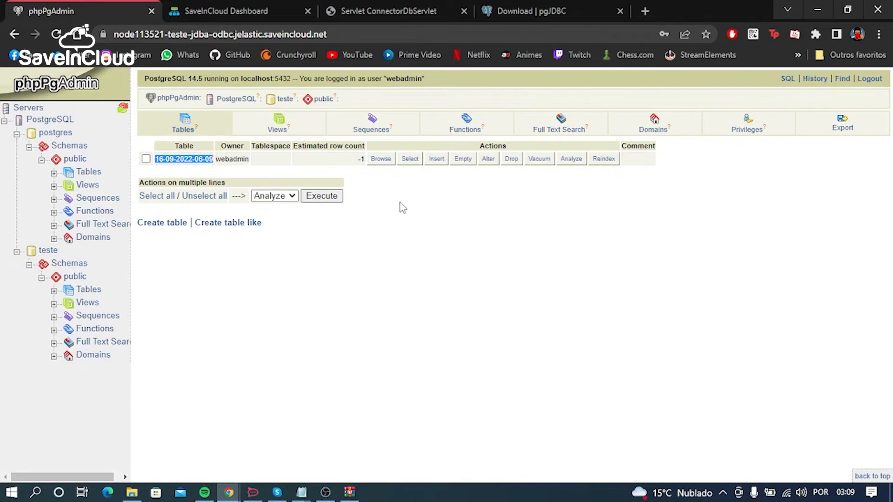
click(512, 159)
click(153, 185)
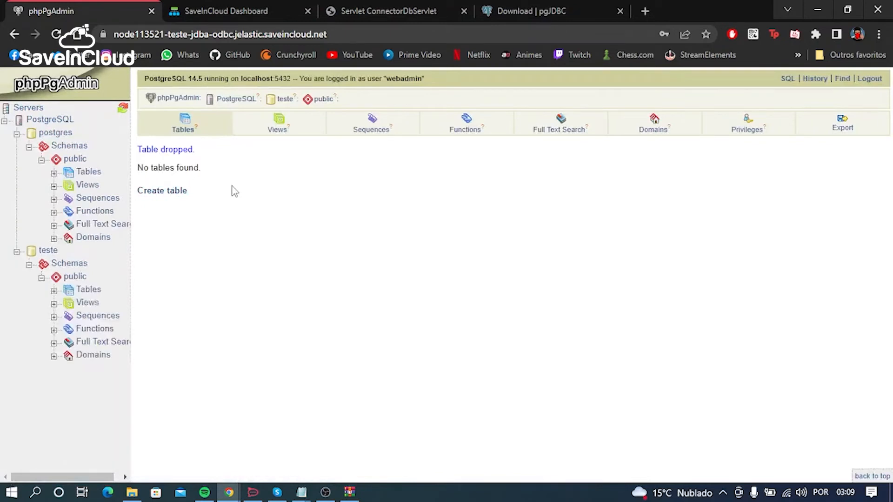
click(88, 289)
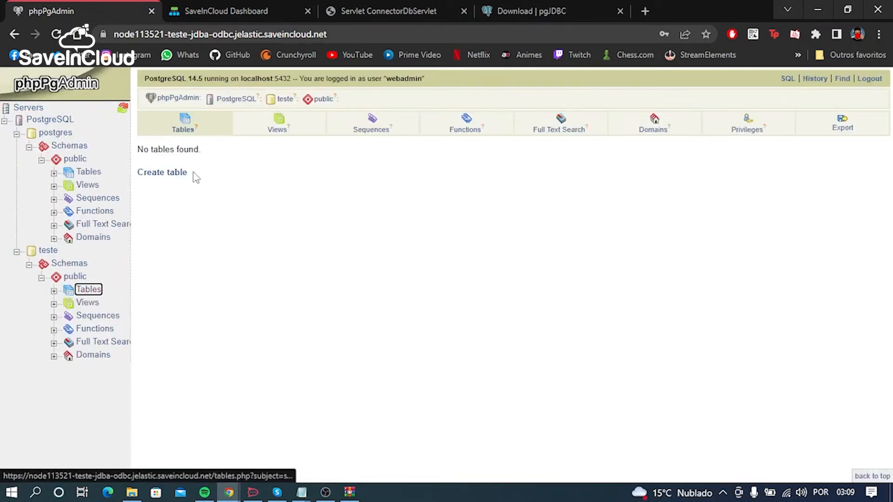
Step: Close the servlet result page and reopen the Tomcat application in the browser from the SaveInCloud dashboard
click(388, 6)
click(464, 11)
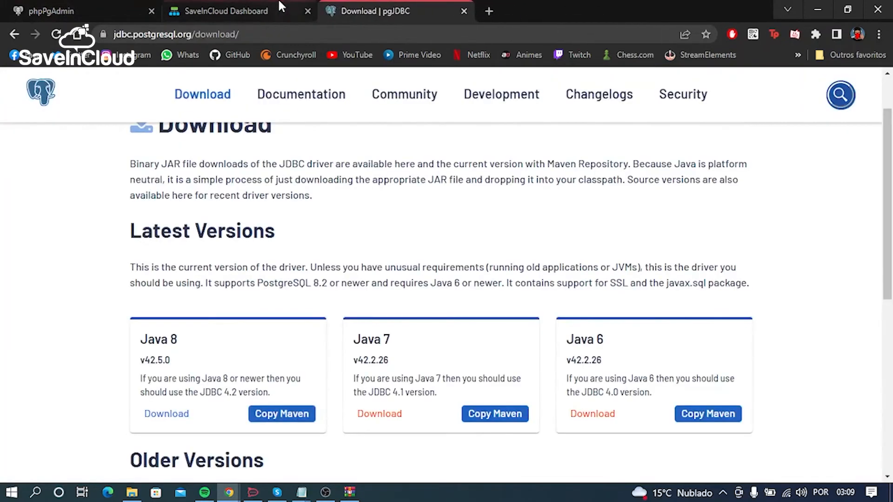
click(232, 11)
mouse_move(95, 155)
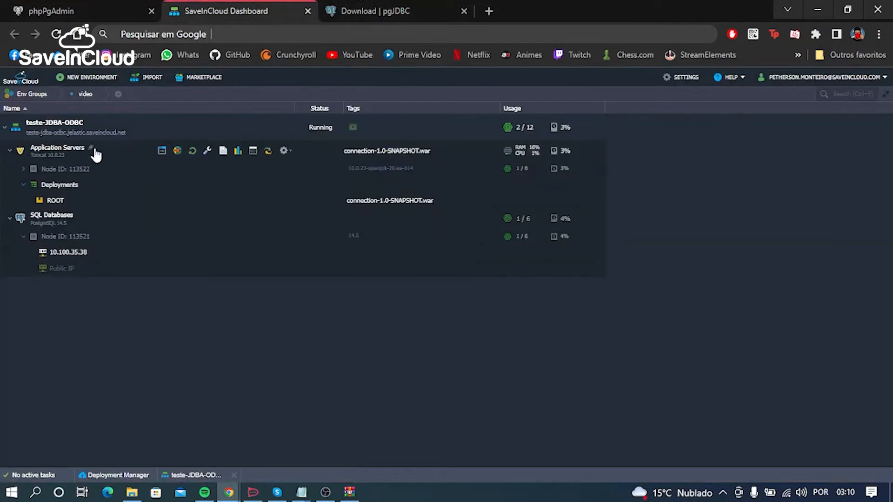
click(161, 150)
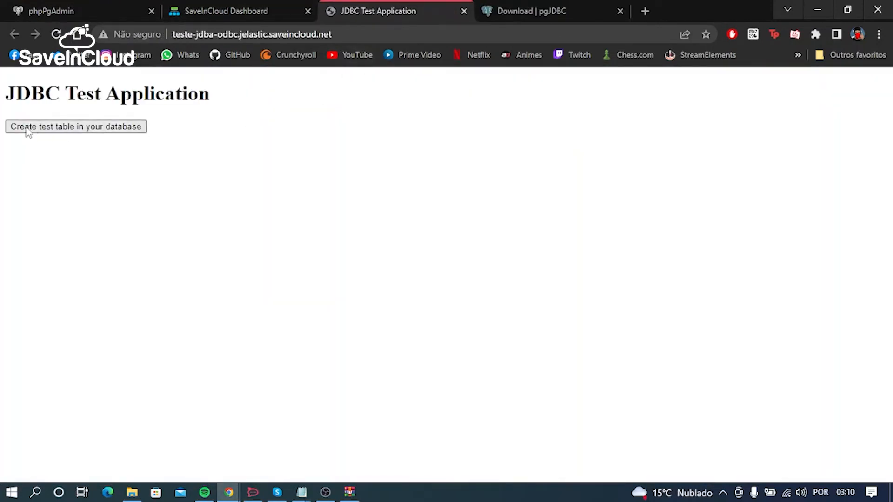
Step: Create a test table in the database from the JDBC Test Application and read its name in the result
click(109, 131)
drag(47, 116, 2, 94)
click(86, 116)
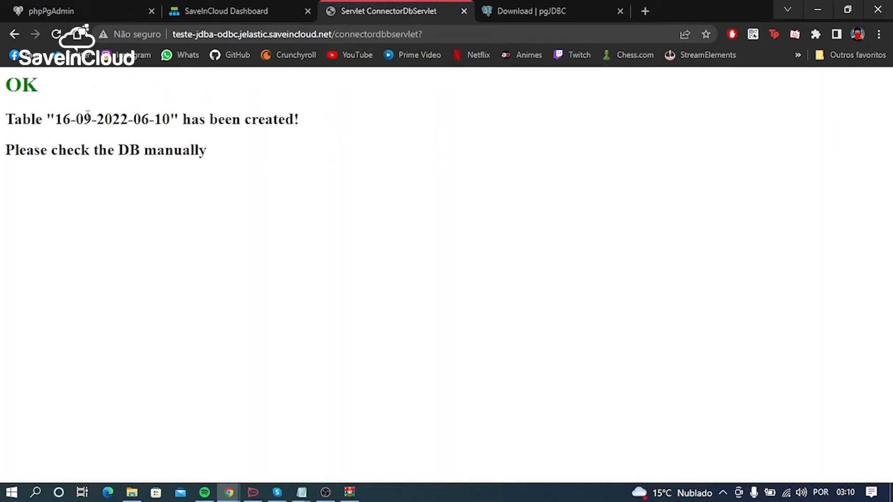
drag(55, 119, 171, 120)
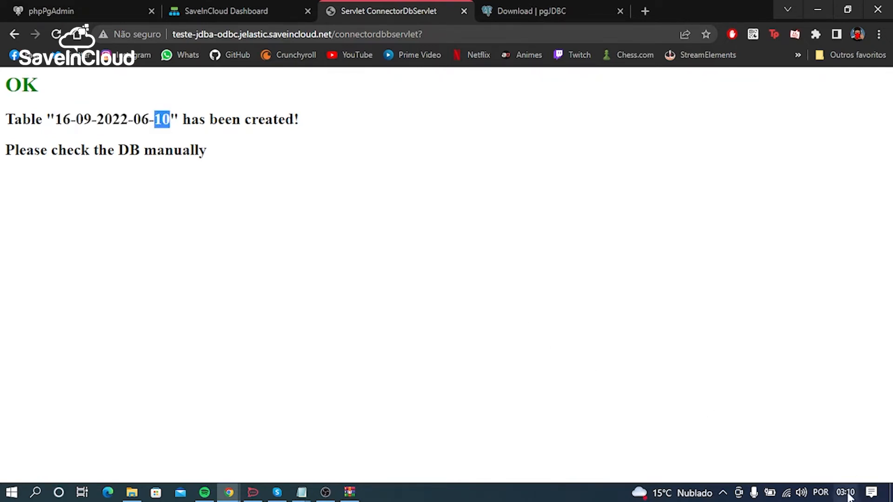
drag(129, 117, 163, 115)
click(209, 151)
click(135, 6)
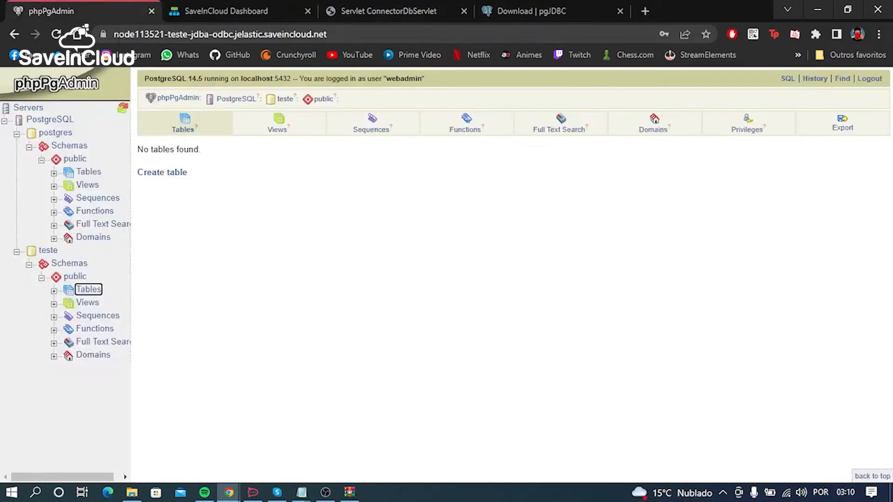
click(95, 290)
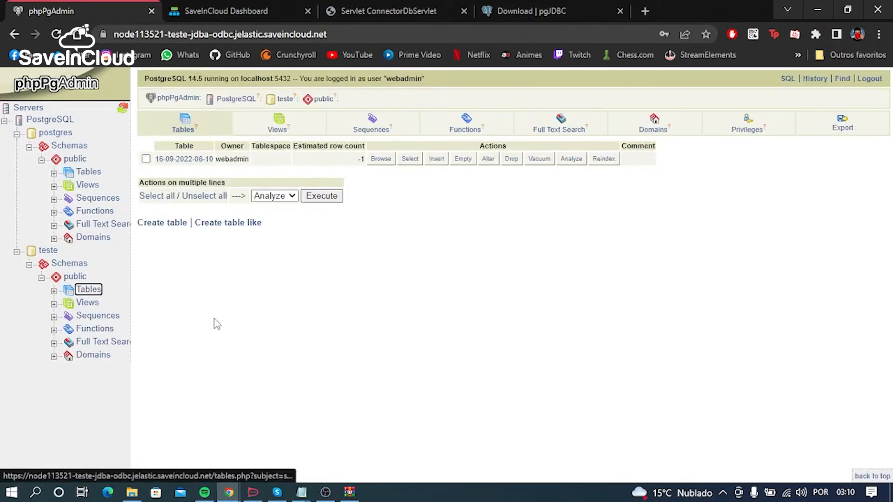
drag(159, 170, 213, 160)
click(449, 240)
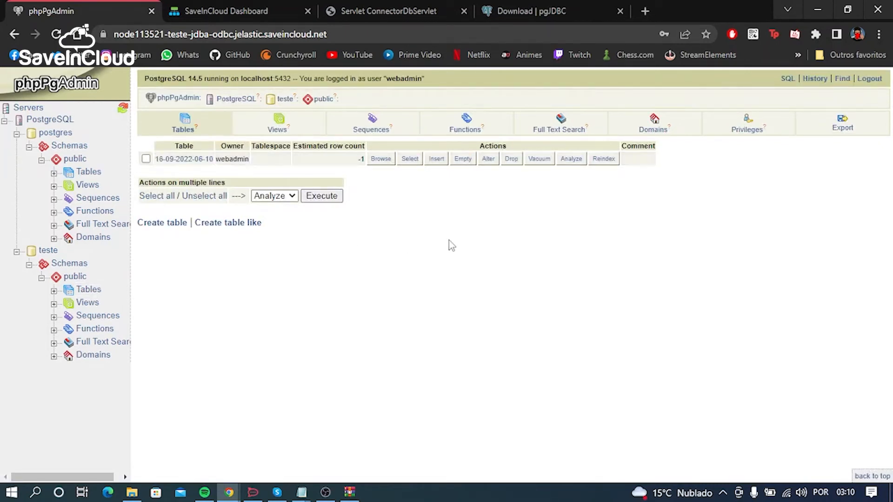
Step: Close the page confirming the test table and return to the SaveInCloud dashboard
click(379, 8)
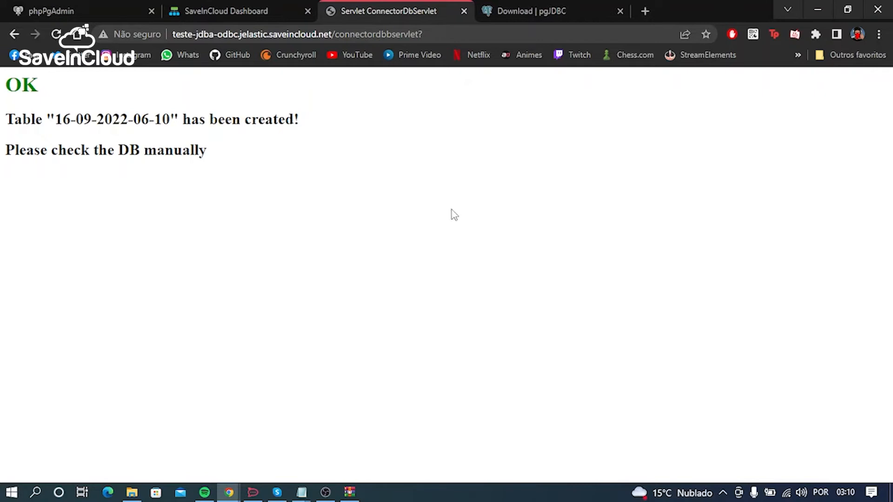
middle_click(369, 6)
click(255, 5)
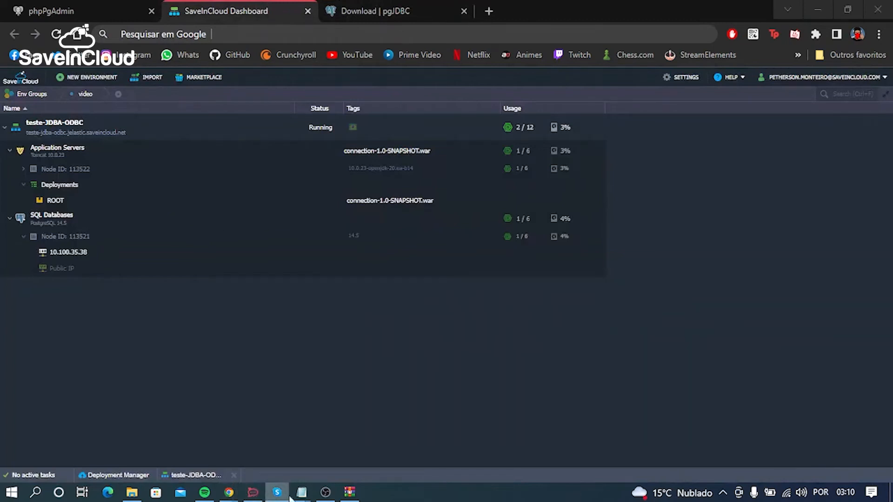
Step: Review the topic on connecting a Windows machine to PostgreSQL via ODBC in the Notepad outline, and minimise the note
mouse_move(302, 494)
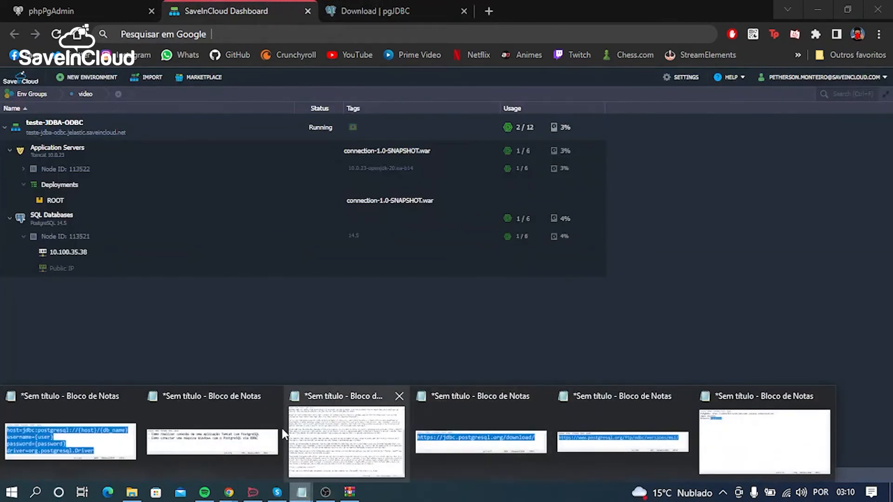
click(298, 437)
drag(336, 222, 677, 230)
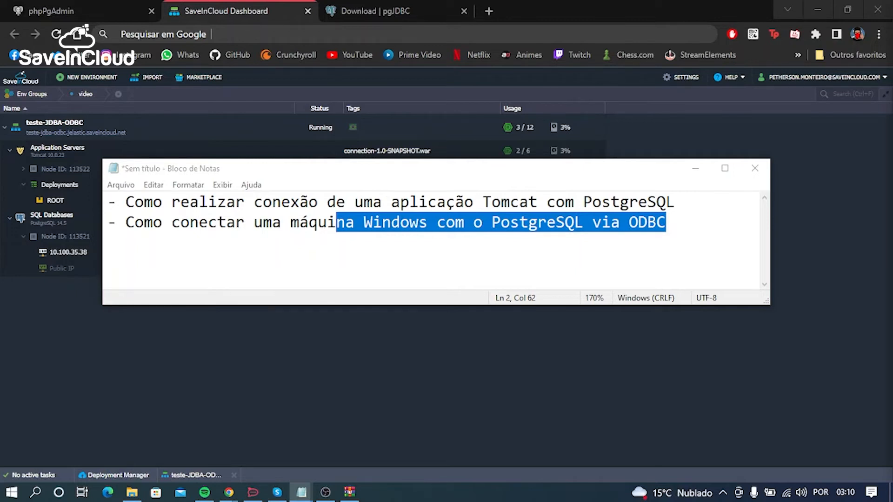
click(695, 169)
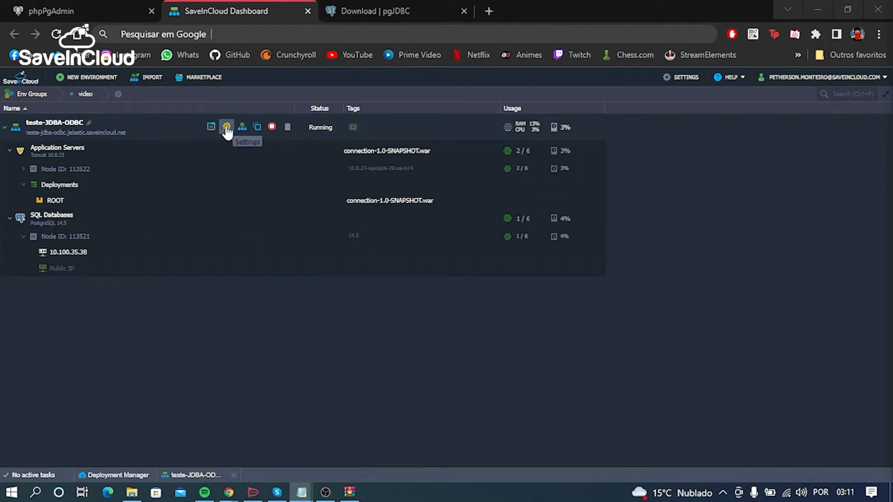
Step: Start a new endpoint in the teste-JDBA-ODBC environment settings and choose the SQL Databases node with ID 113521
click(227, 128)
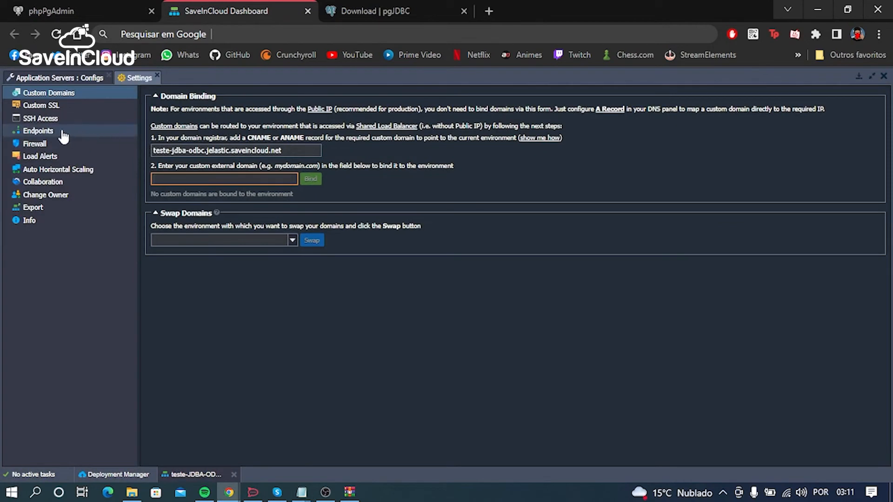
click(50, 134)
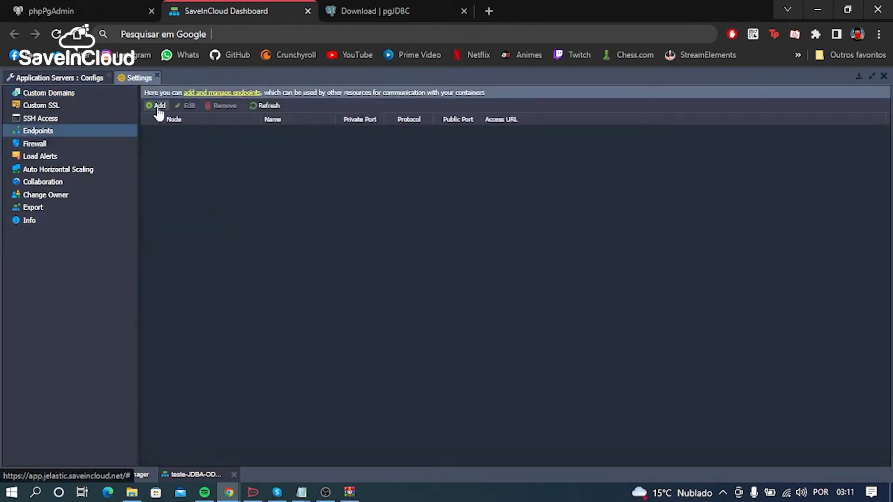
click(158, 106)
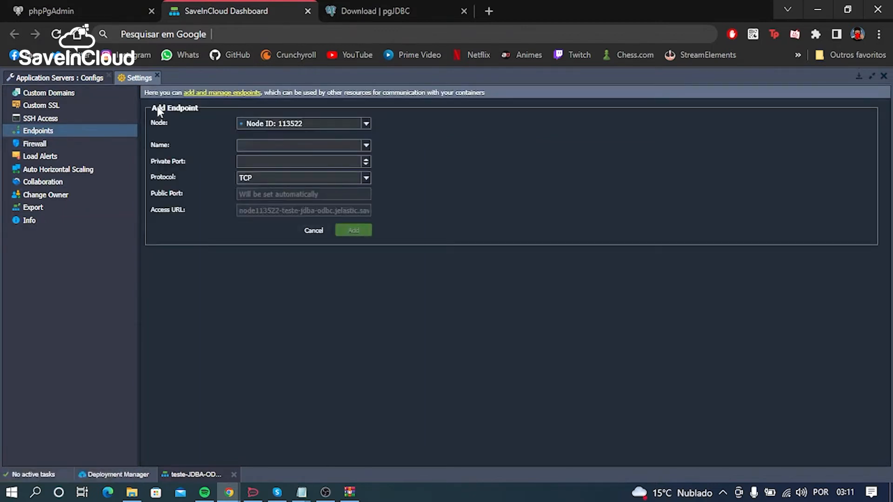
click(366, 123)
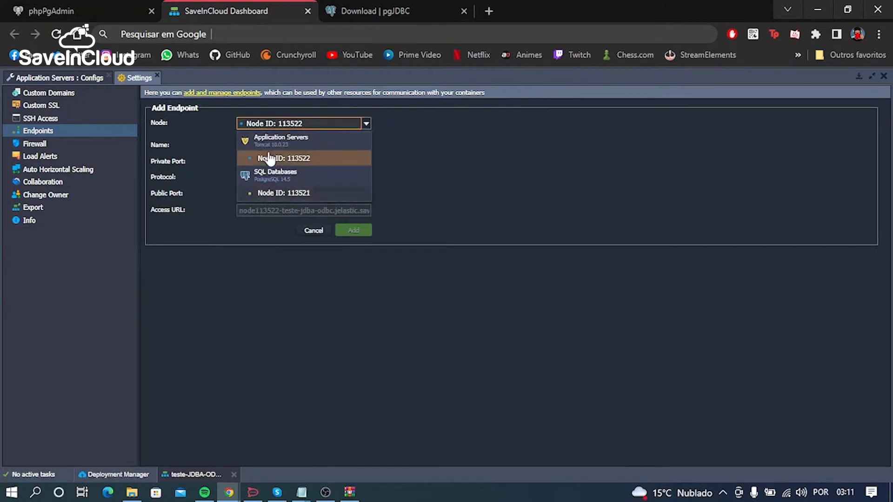
click(290, 194)
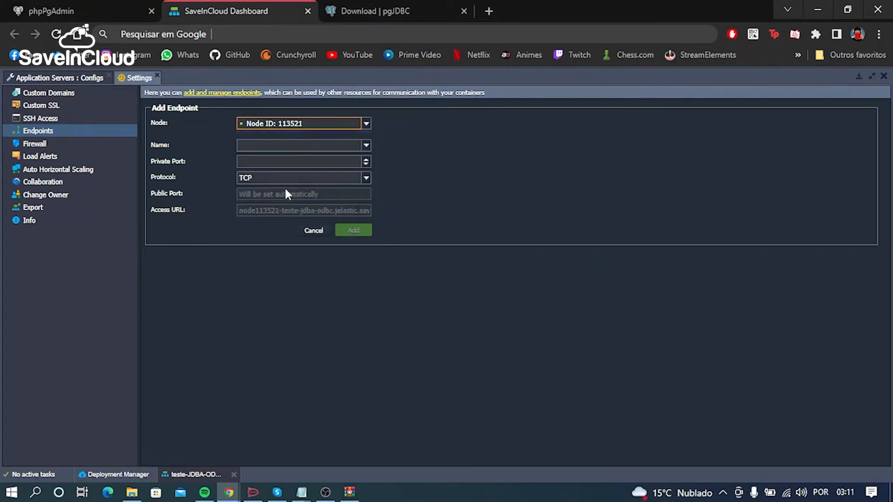
click(180, 144)
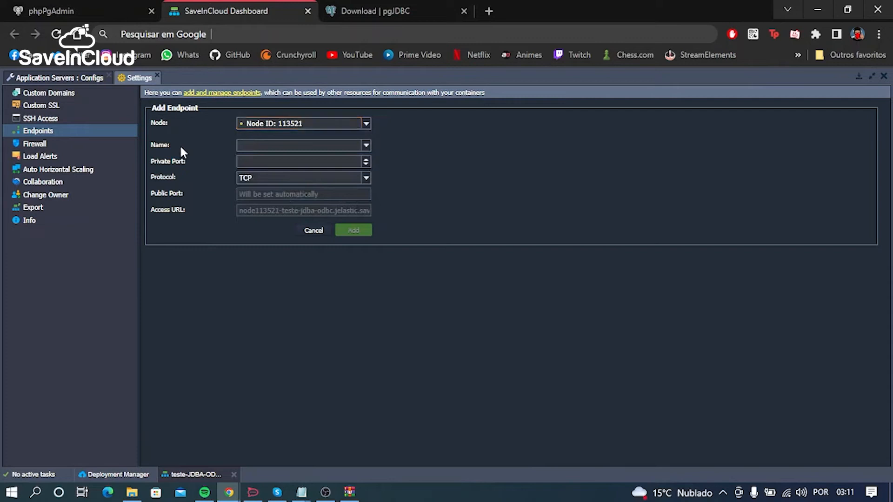
click(268, 162)
text(3456)
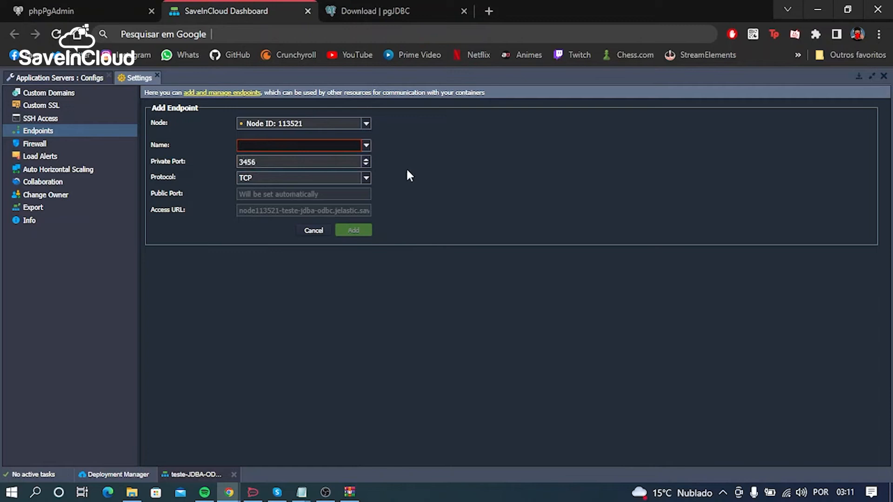
double_click(330, 163)
text(1)
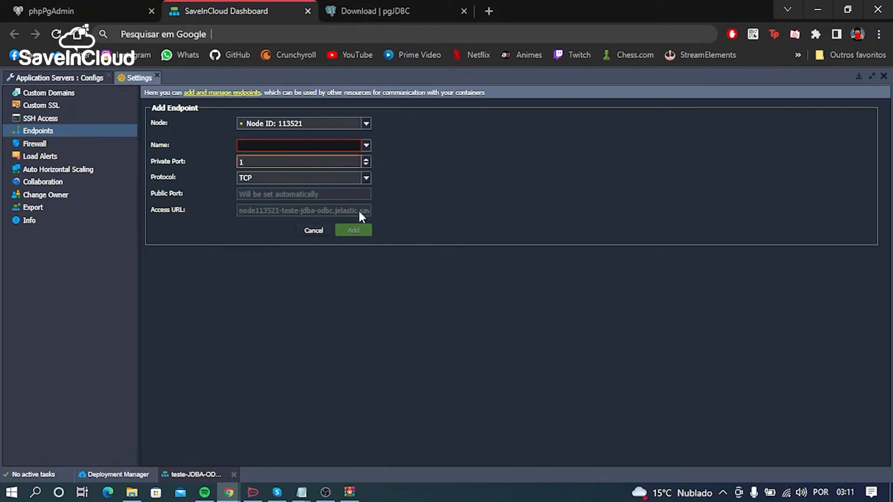
key(BackSpace)
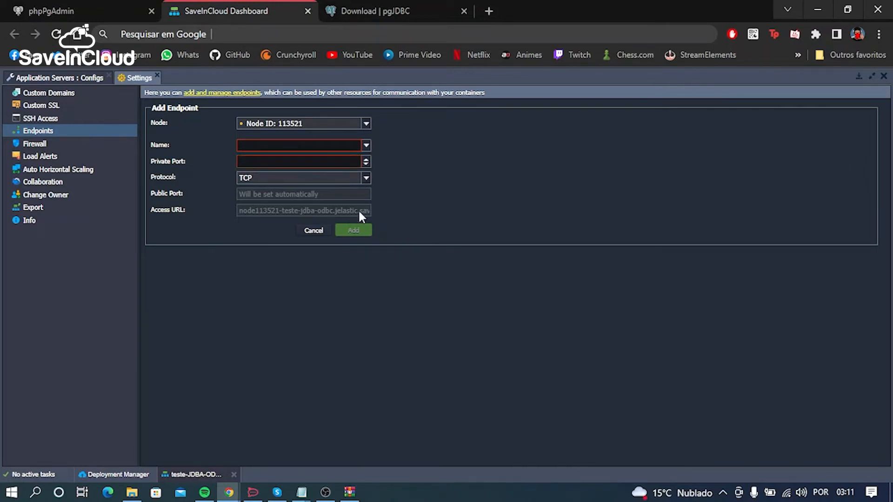
Step: Choose the PostgreSQL (5432) preset as the endpoint name and add the endpoint with the TCP protocol
click(366, 146)
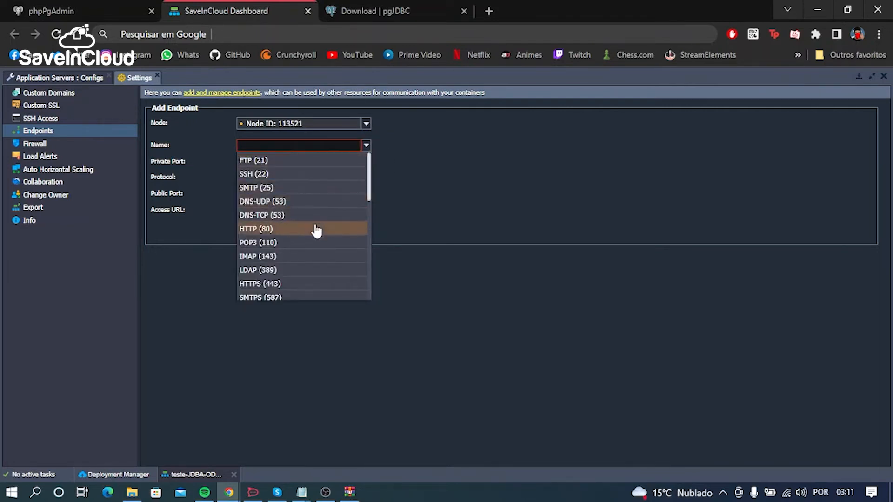
scroll(317, 231, down, 5)
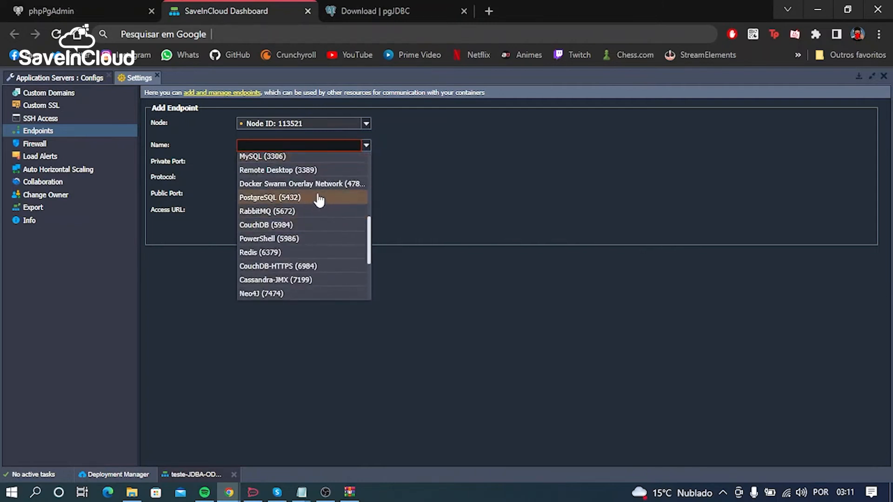
click(292, 199)
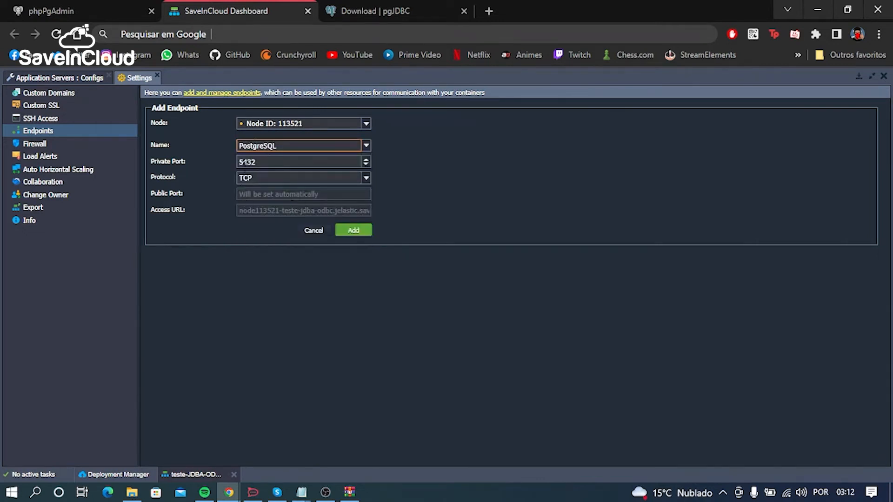
click(291, 256)
click(353, 231)
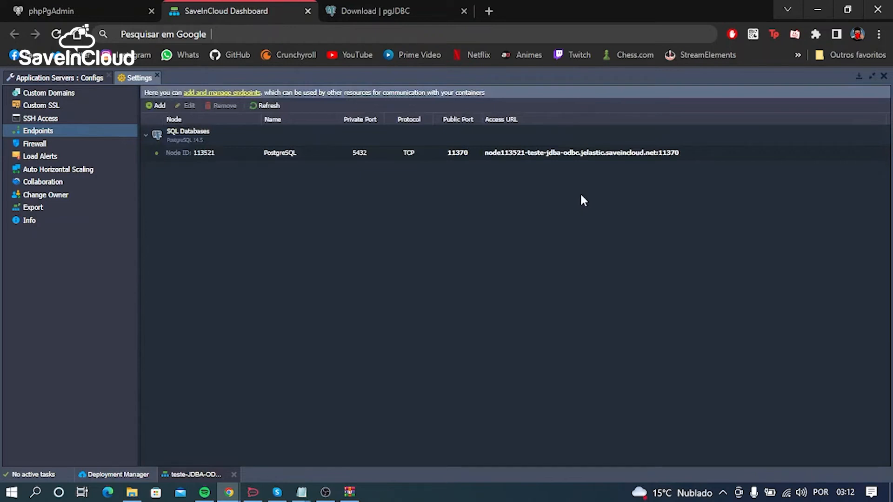
Step: Examine the access URL of the PostgreSQL endpoint, highlighting the full address and its port at the end
double_click(507, 153)
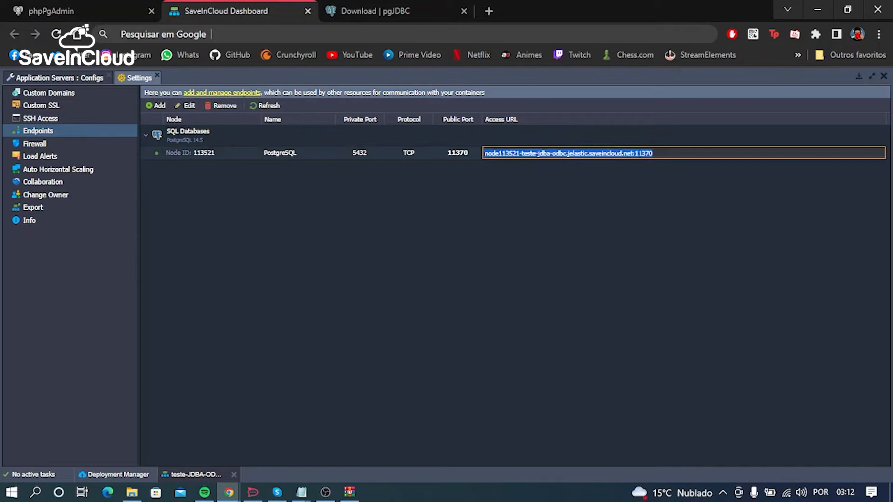
click(640, 153)
drag(635, 153, 668, 154)
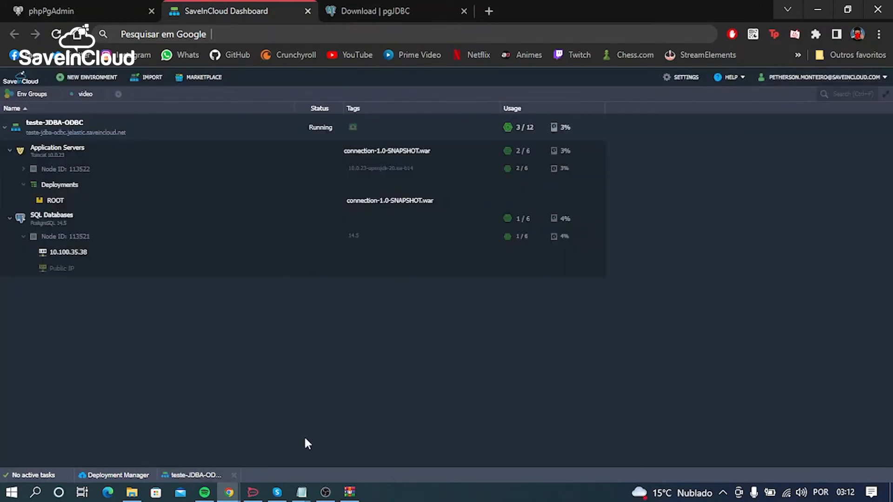
Step: Open the Notepad note with the postgresql.org/ftp/odbc/versions/msi/ link and review the ODBC driver download address
mouse_move(301, 492)
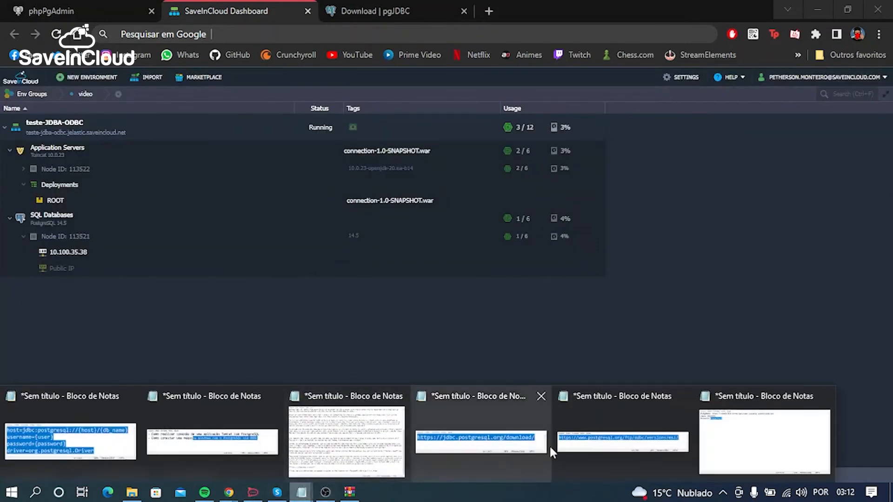
click(584, 443)
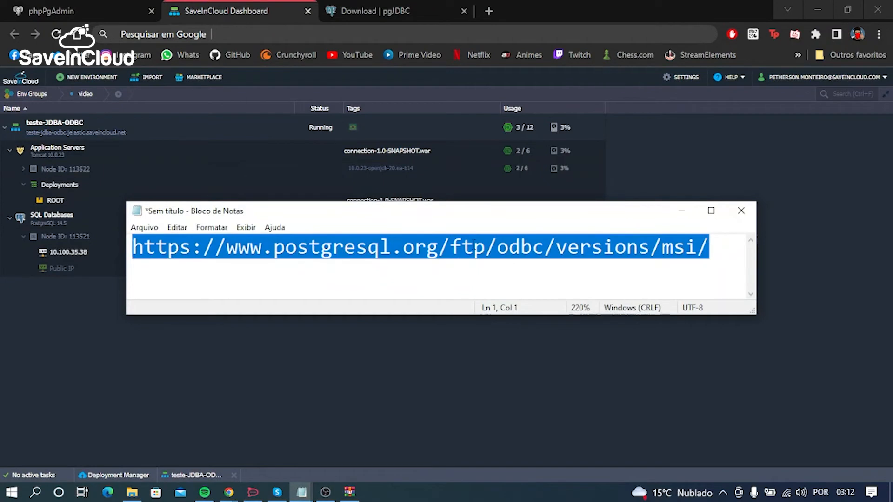
click(681, 272)
click(720, 263)
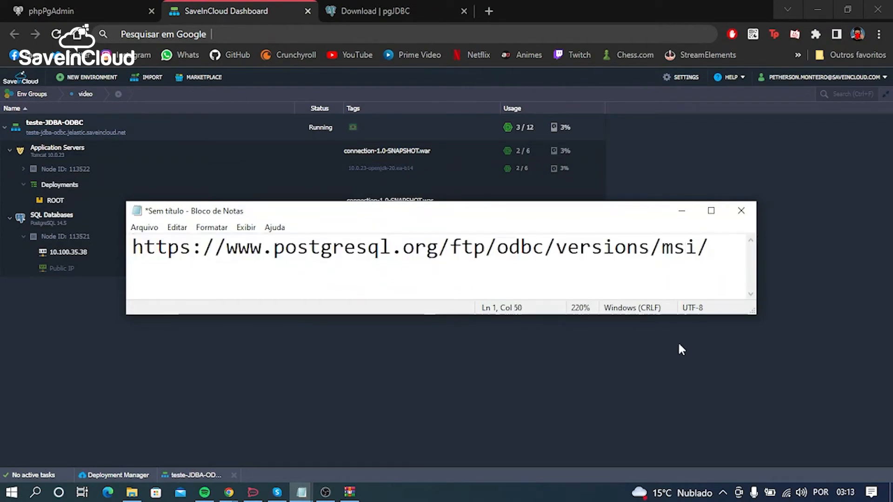
Step: Close the pgJDBC download page and search Google for "postgresql odbc driver" in a new tab
click(403, 7)
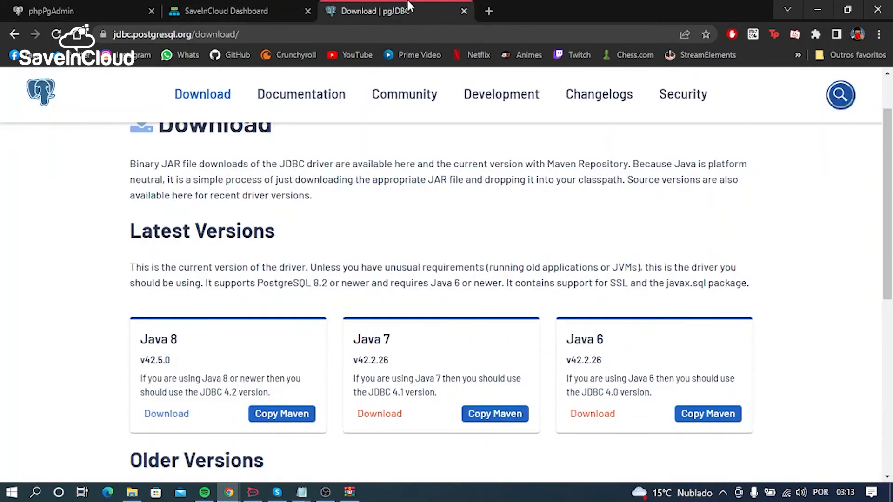
middle_click(401, 3)
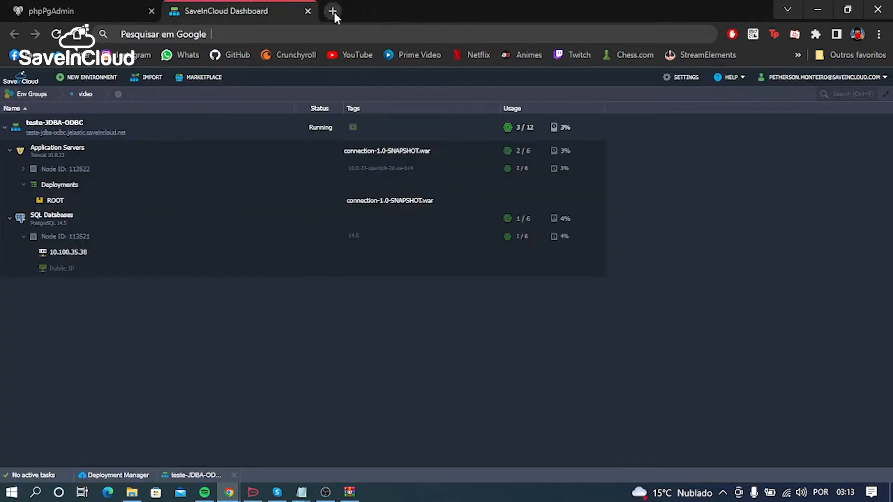
click(333, 11)
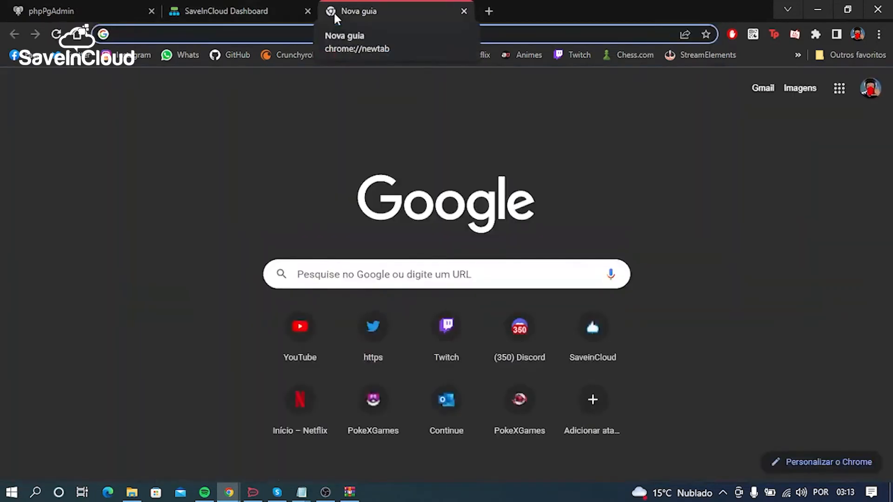
text(postgres)
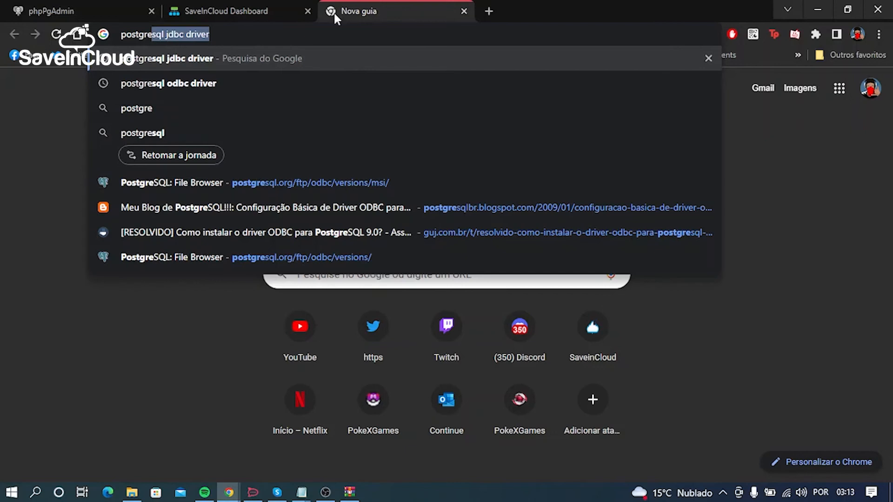
text(ql o)
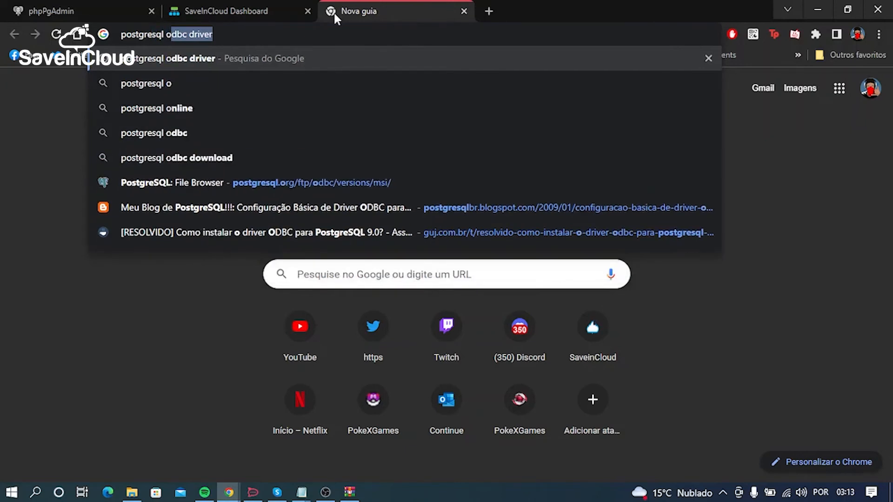
text(d)
key(Return)
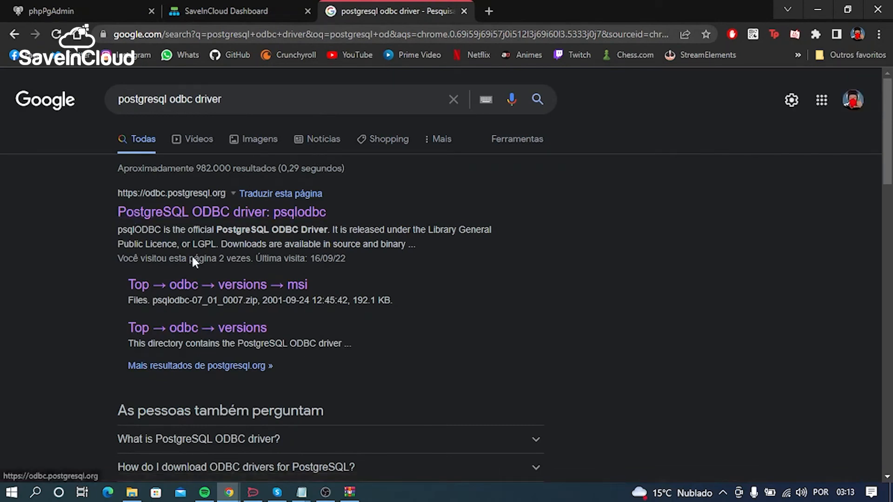
Step: Review the official odbc.postgresql.org search result and open its odbc → versions → msi page
scroll(356, 258, down, 8)
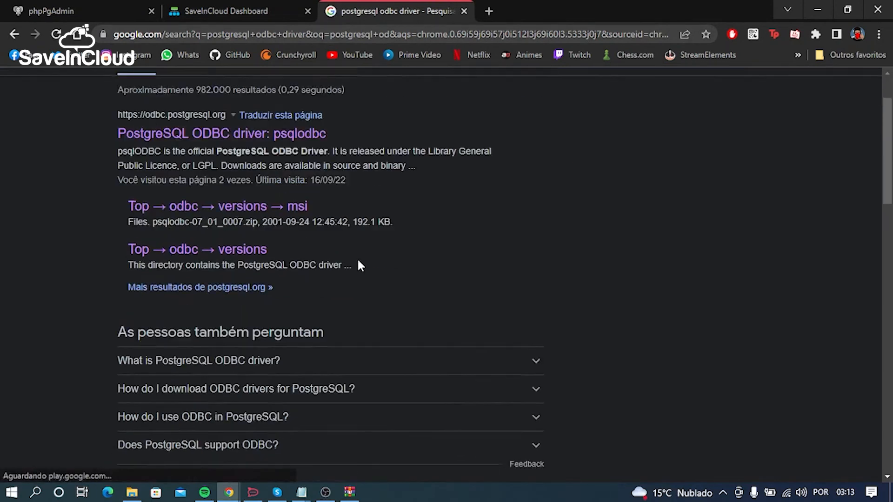
scroll(360, 266, up, 6)
scroll(356, 258, up, 2)
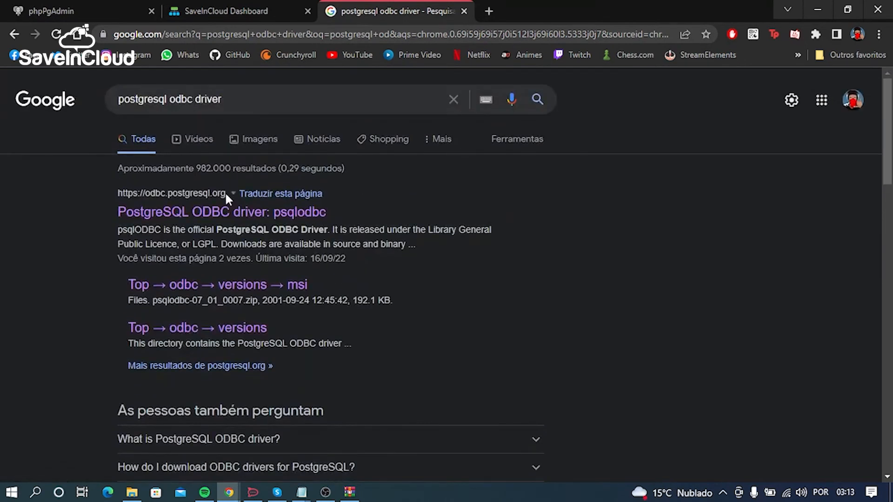
drag(224, 210, 119, 195)
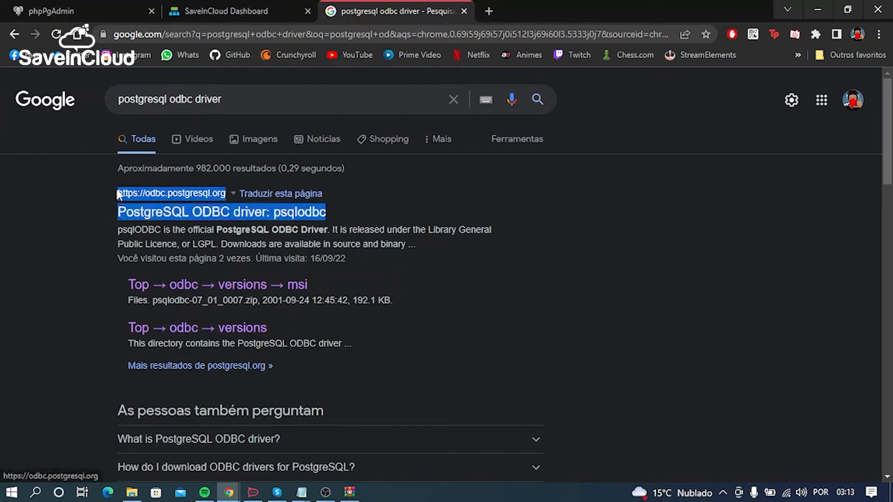
click(65, 237)
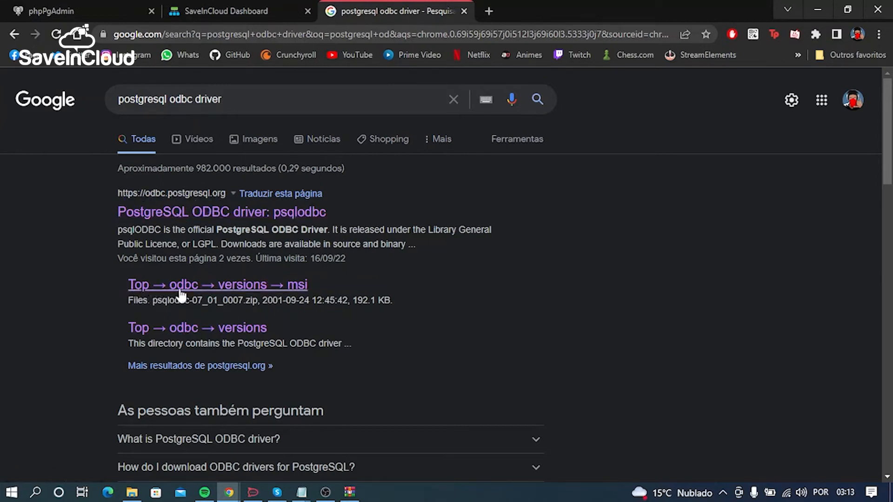
click(289, 293)
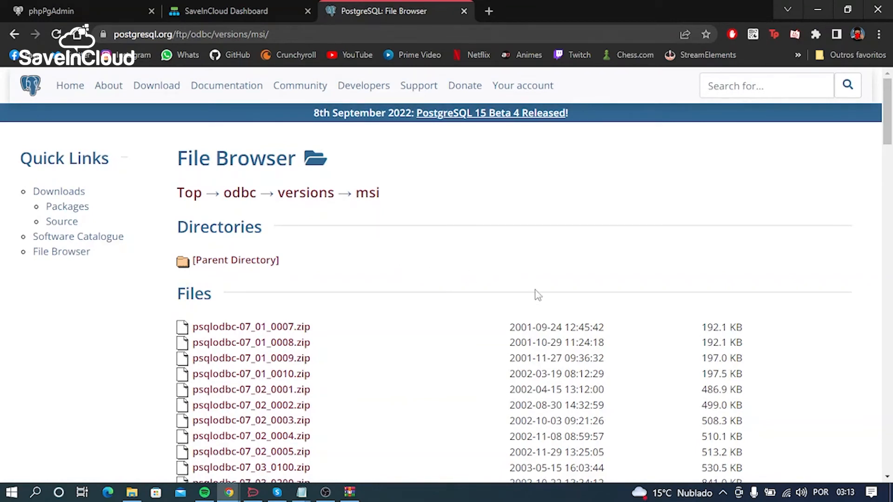
Step: Download psqlodbc_13_02_0000-x64.zip from the file list and save it in the Downloads folder
scroll(566, 295, down, 20)
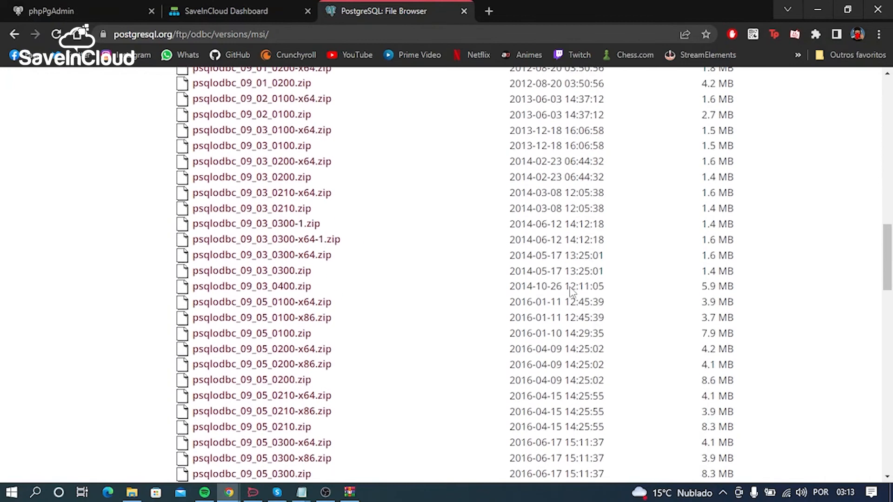
scroll(572, 292, down, 5)
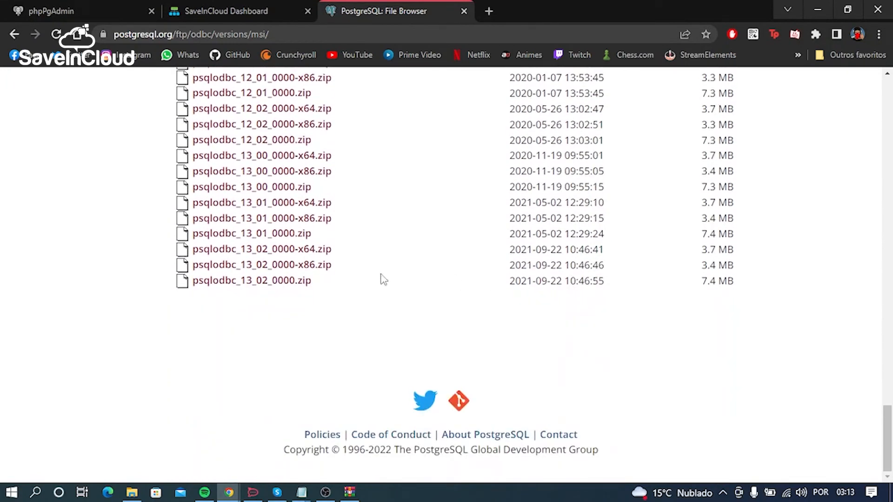
click(307, 251)
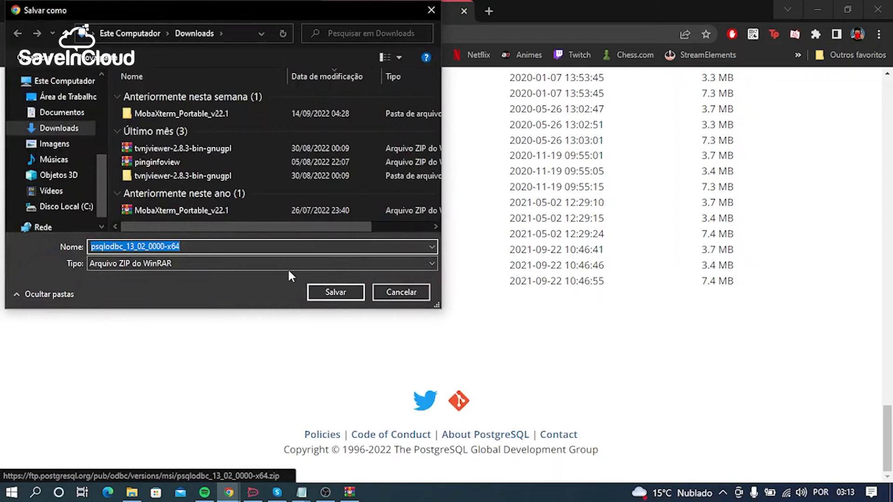
click(334, 292)
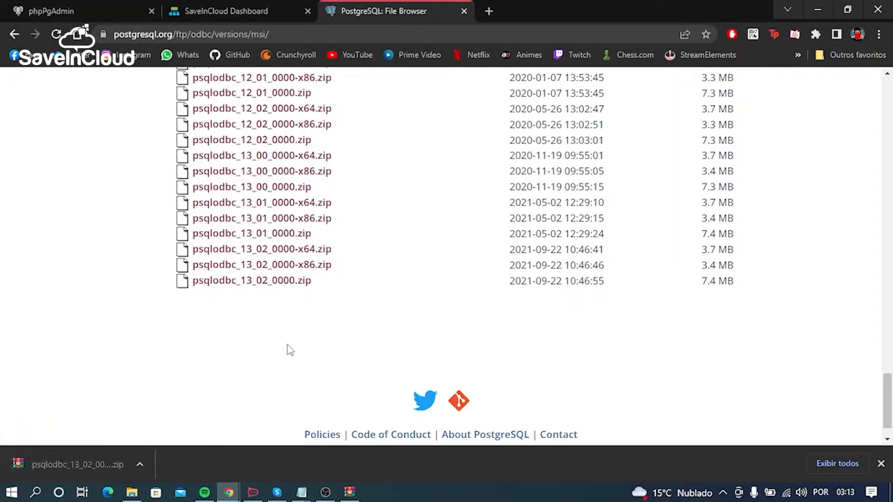
Step: Open the downloaded archive, dismiss the WinRAR purchase notice and launch the psqlodbc_x64.msi installer
click(103, 464)
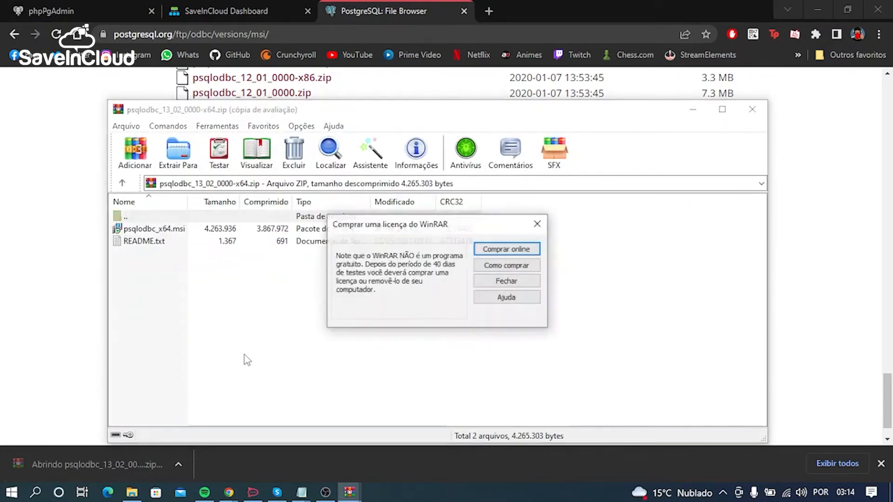
click(538, 224)
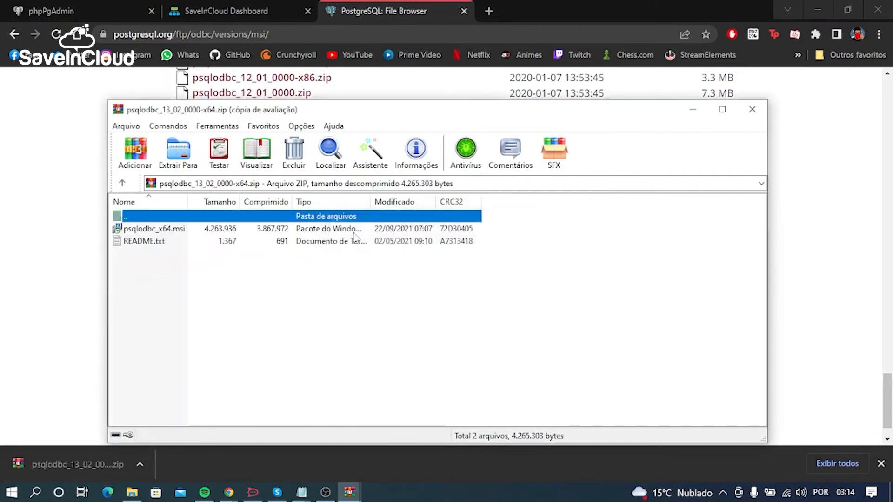
click(181, 234)
double_click(181, 234)
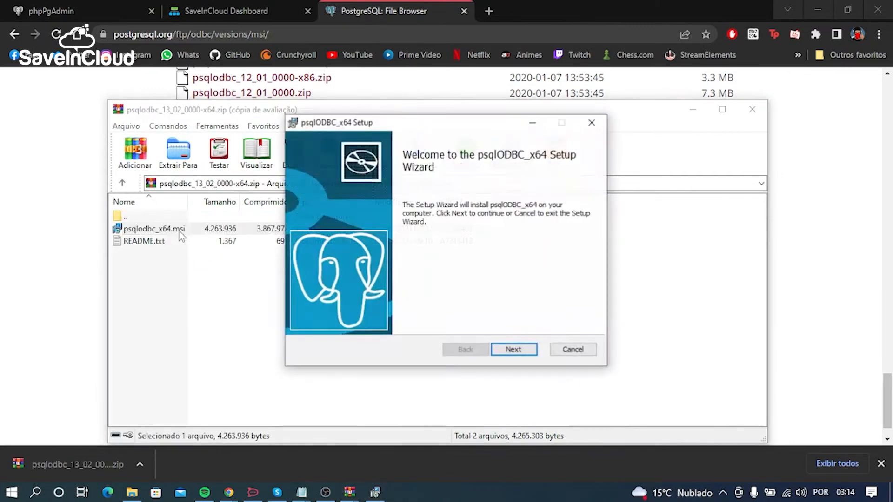
Step: Install psqlODBC_x64 with the licence terms accepted and the default features and location, and finish the setup wizard
click(529, 358)
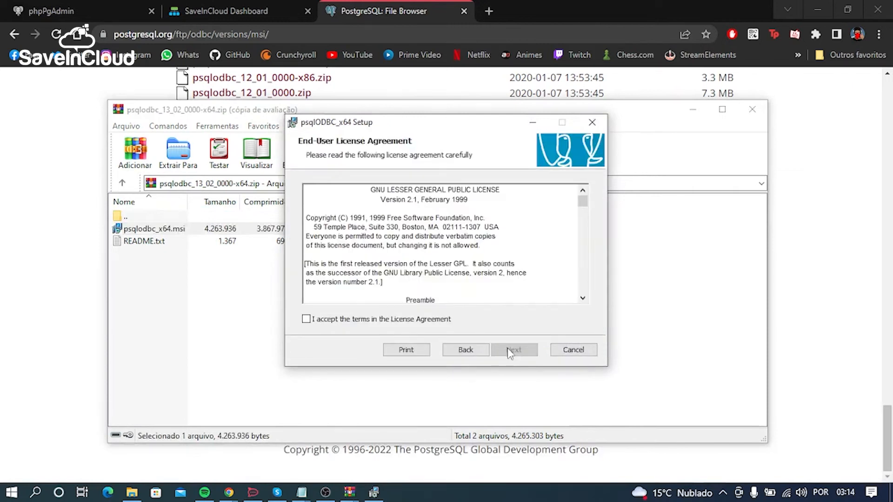
click(434, 321)
click(513, 350)
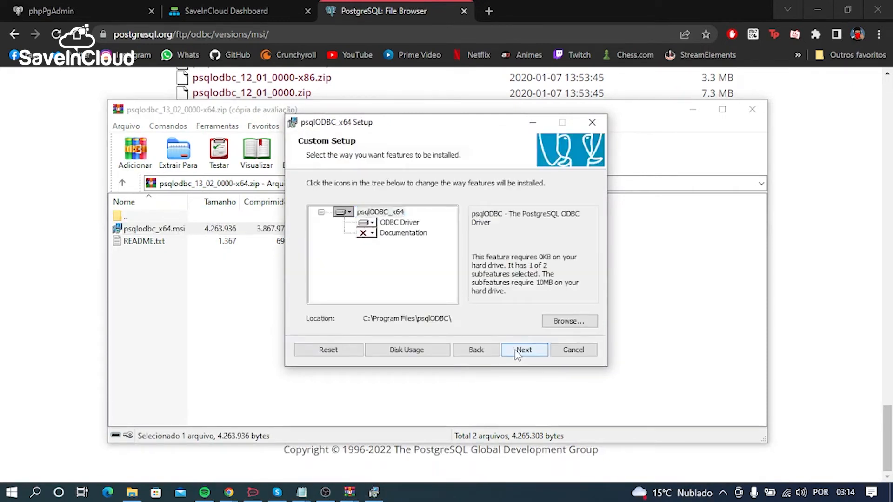
click(517, 354)
click(512, 349)
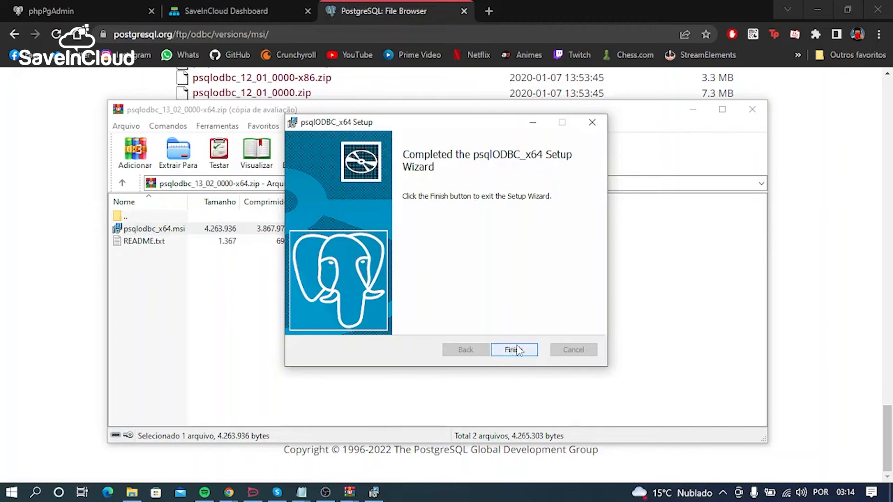
click(514, 350)
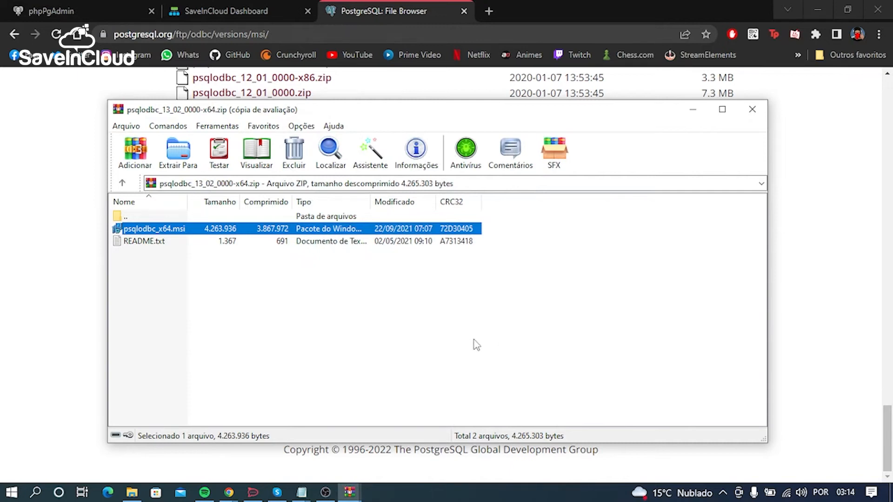
Step: Search Windows for "odbc", open the 64-bit ODBC data source administrator and minimise the archive window behind it
key(super)
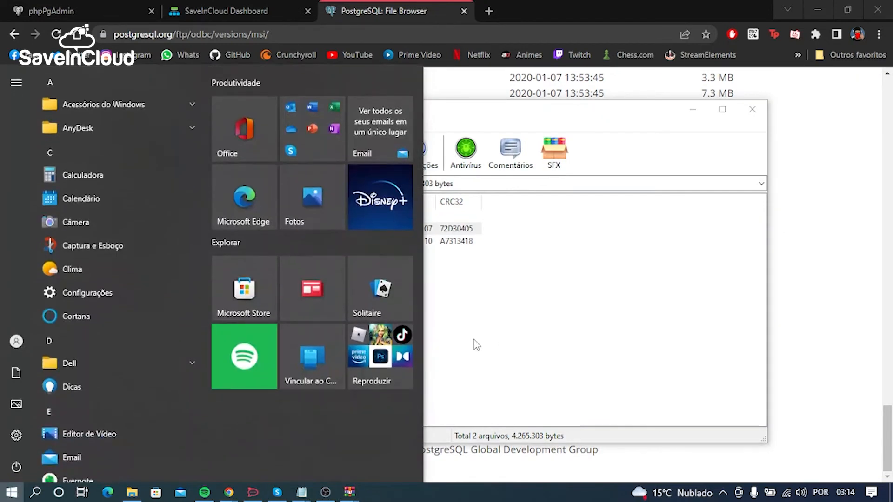
text(odbc)
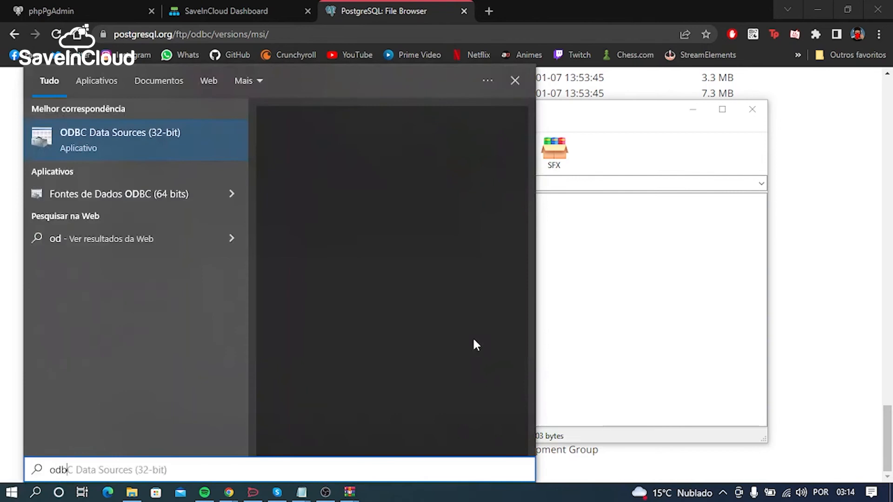
key(BackSpace)
text(v)
key(BackSpace)
text(c)
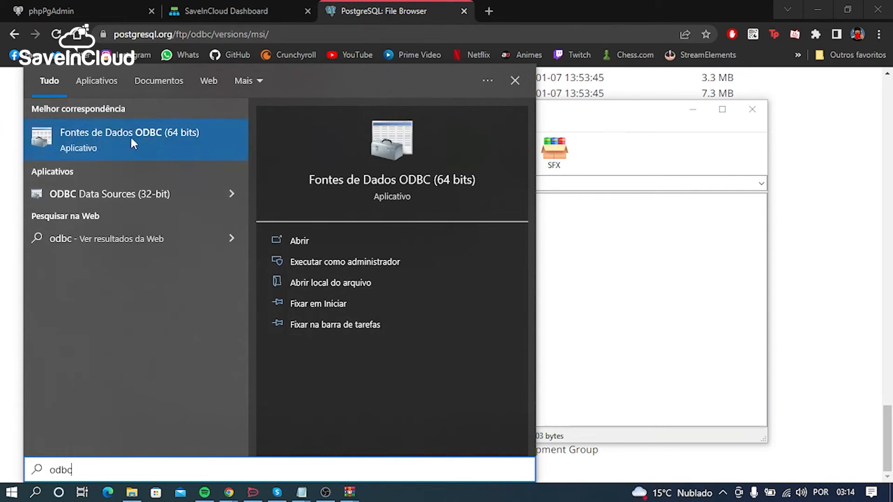
click(186, 138)
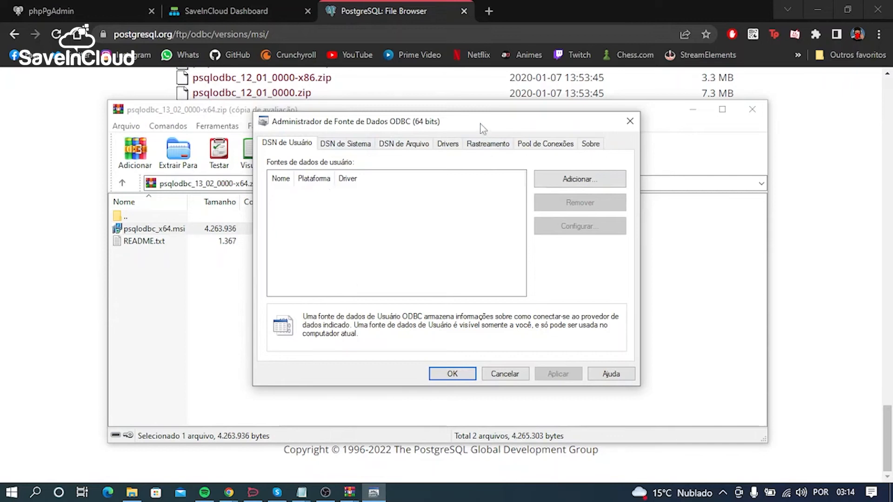
drag(481, 124, 479, 127)
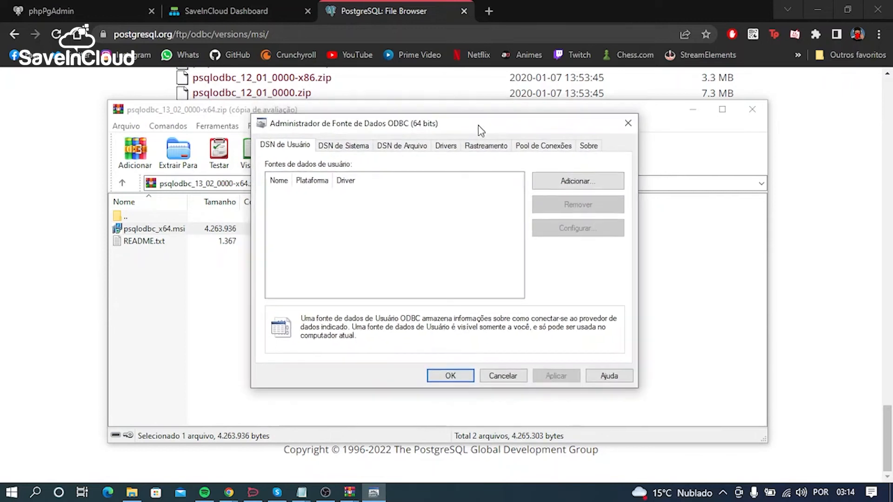
click(693, 111)
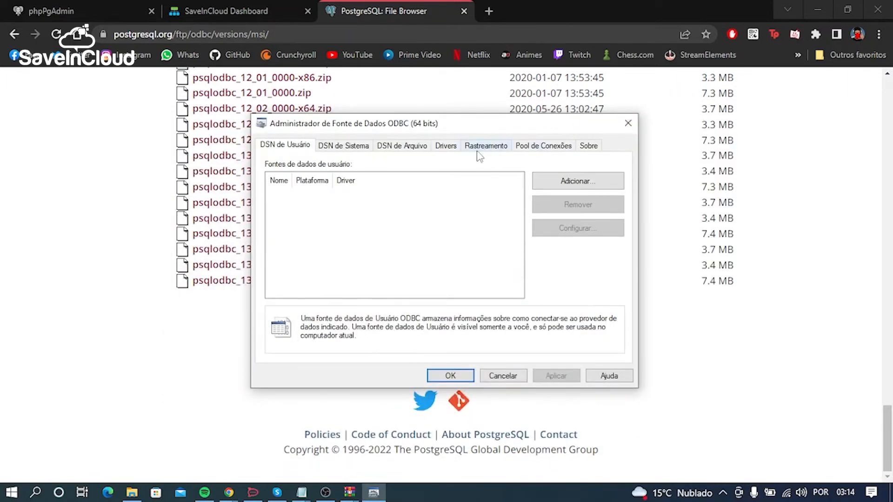
Step: Show the system DSN list in the ODBC administrator, and switch back to the SaveInCloud dashboard in the browser
click(343, 148)
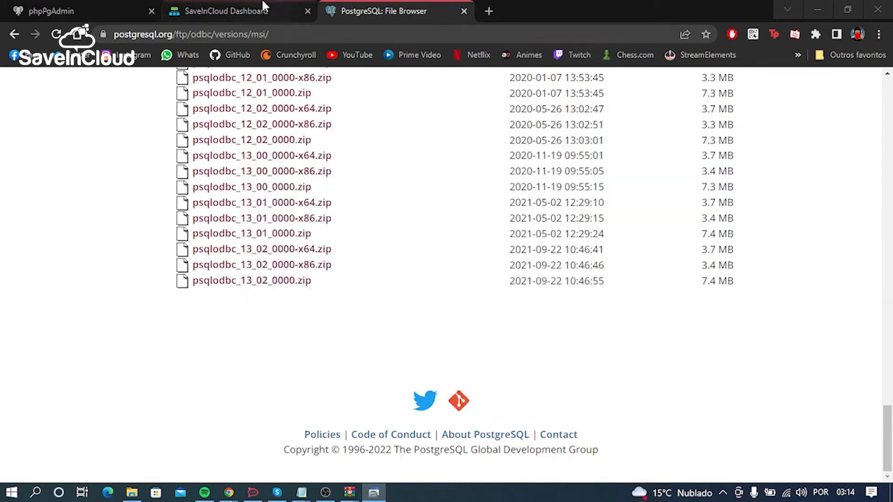
click(219, 11)
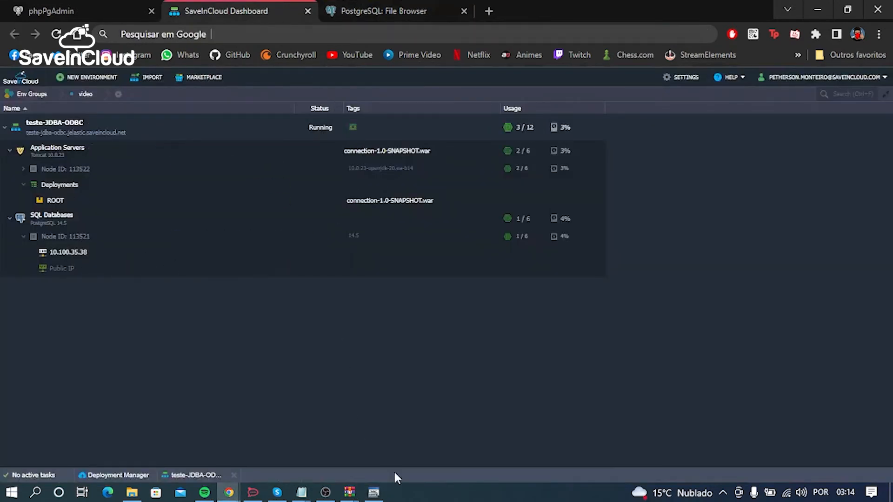
Step: Return to the ODBC administrator and add a system data source using the PostgreSQL Unicode(x64) driver
click(374, 492)
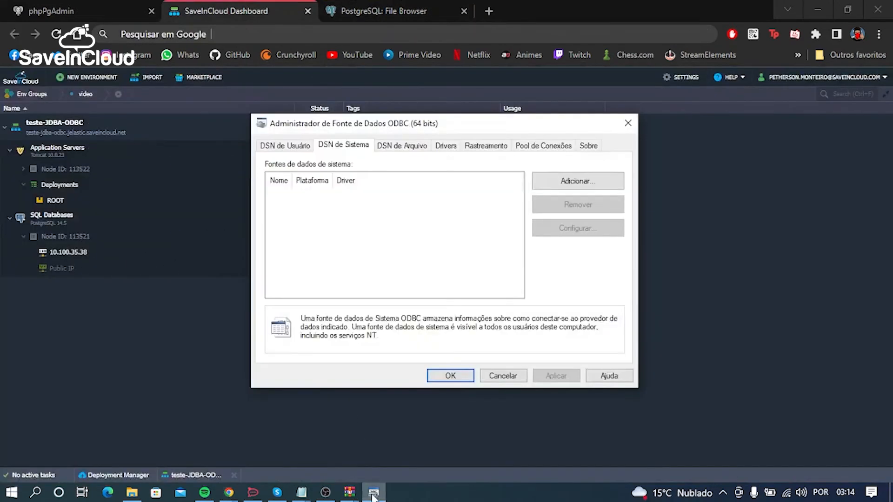
click(578, 182)
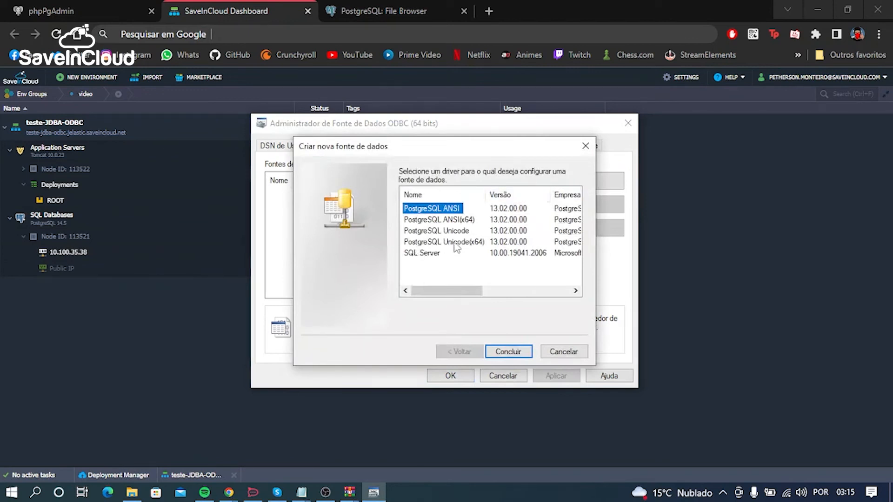
click(475, 246)
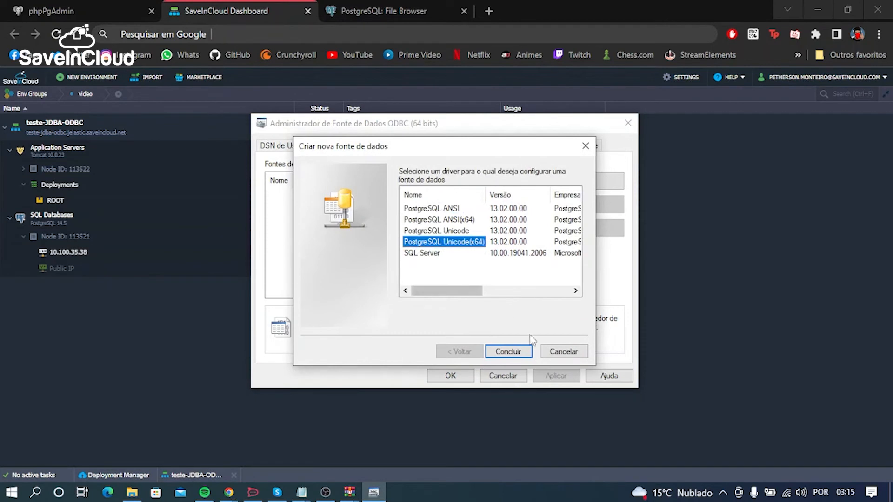
click(509, 352)
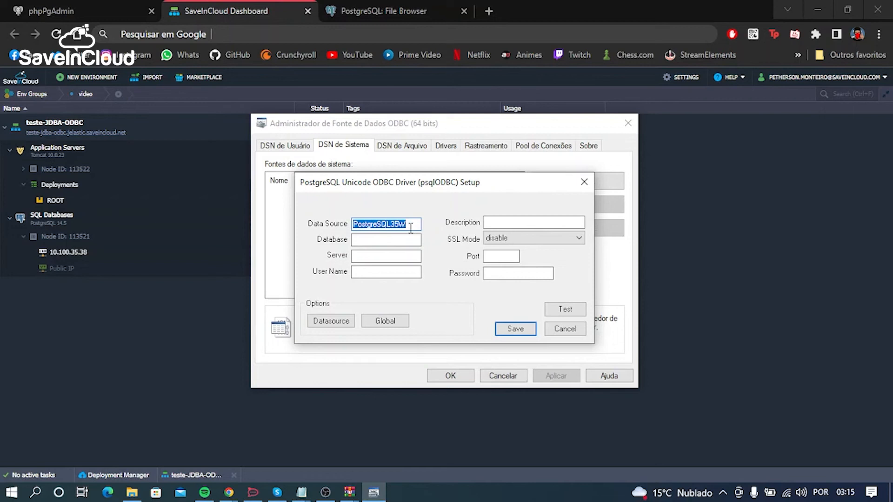
Step: Name the data source "teste" and set its database to "teste"
text(test)
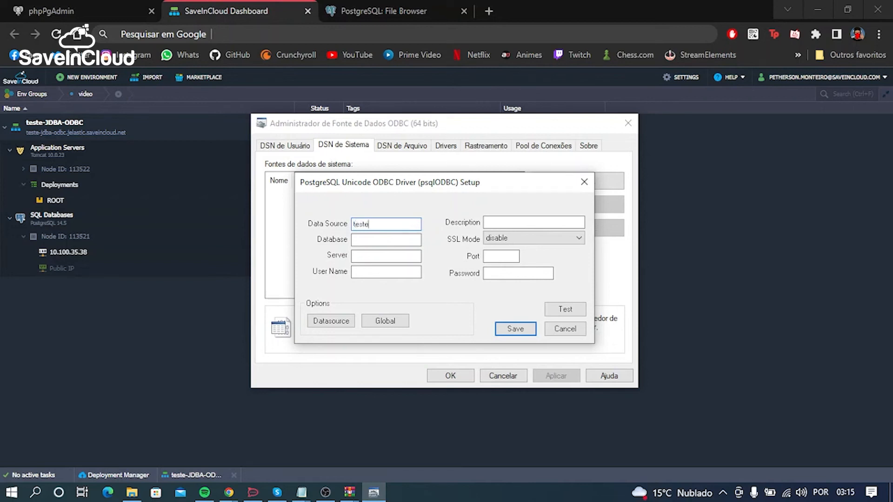
text(e)
click(409, 238)
click(373, 254)
Step: Copy the PostgreSQL endpoint's access URL from the SaveInCloud dashboard and enter its host as the data source's server and 11370 as the port
click(188, 476)
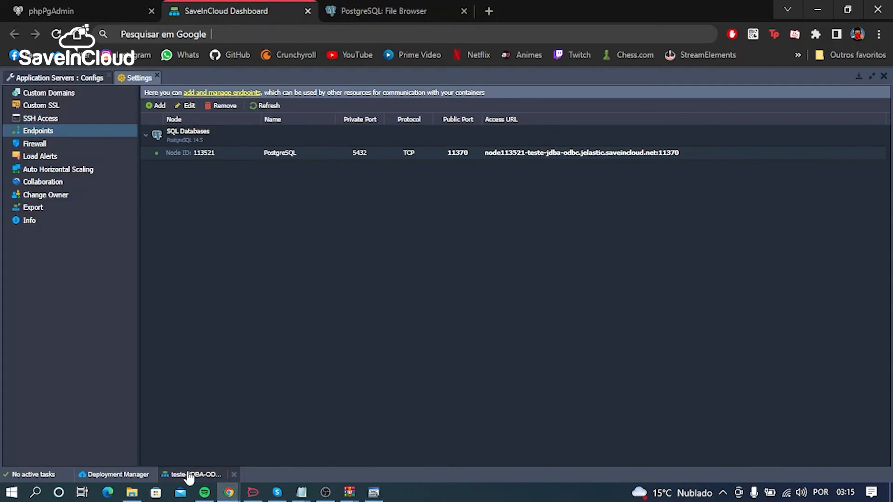
double_click(570, 154)
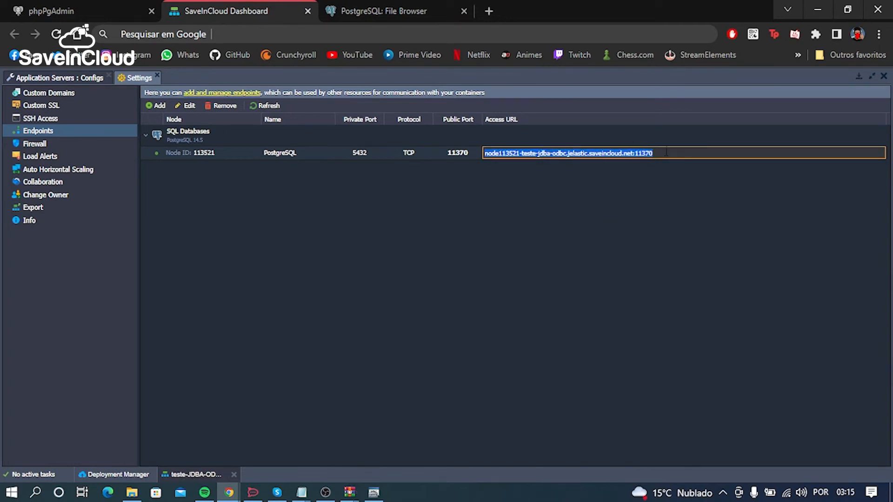
click(374, 492)
click(396, 256)
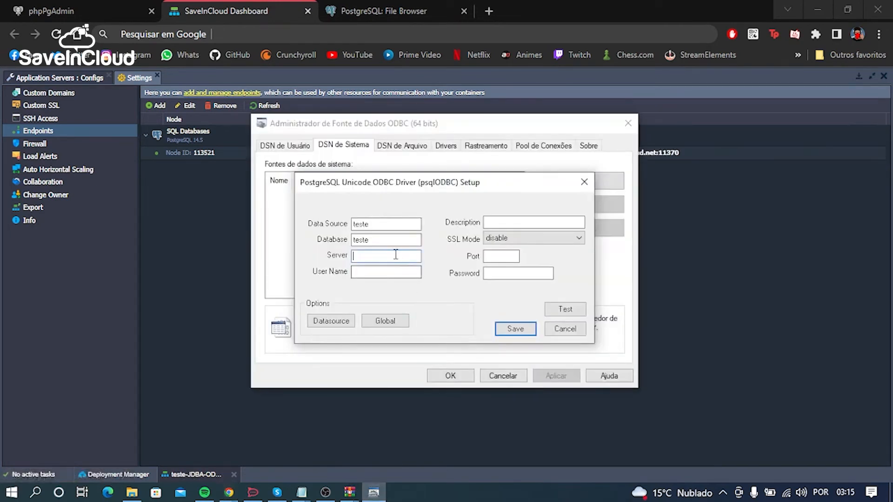
key(ctrl+v)
drag(403, 256, 430, 256)
key(ctrl+c)
key(BackSpace)
click(490, 257)
key(ctrl+v)
Step: Copy the login from the Notepad credentials note and enter webadmin as the data source's user name
click(301, 493)
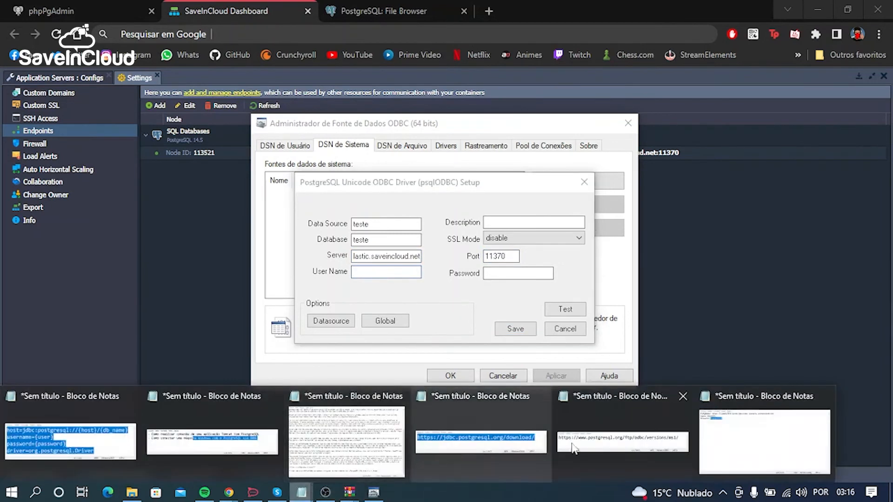
click(709, 435)
double_click(144, 150)
key(ctrl+c)
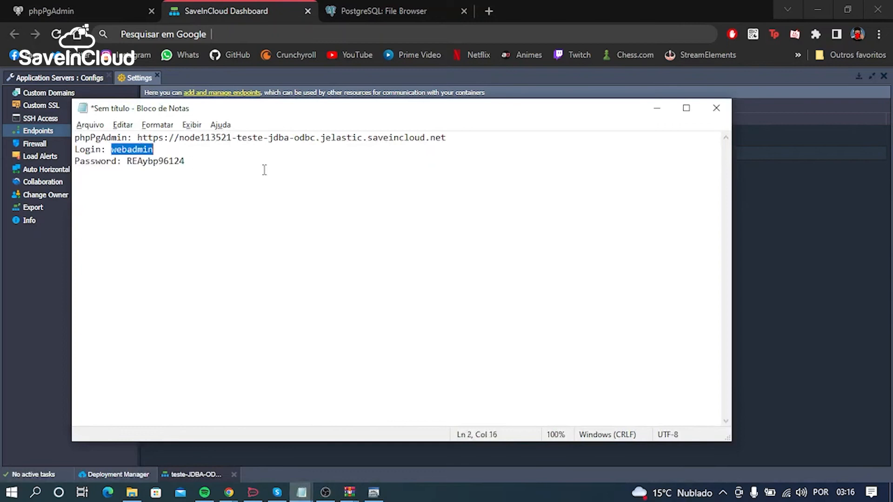
key(alt+Tab)
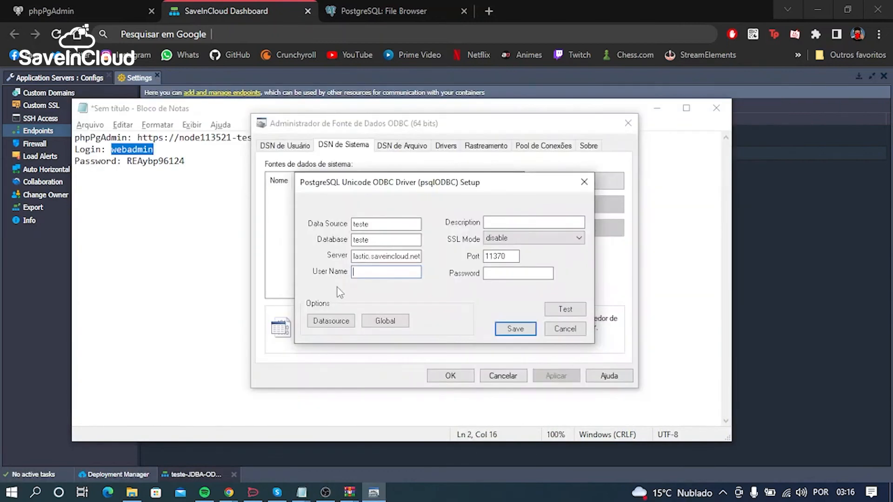
click(366, 270)
key(ctrl+v)
Step: Copy the database password from the Notepad note into the data source's password field and minimise the note
double_click(159, 161)
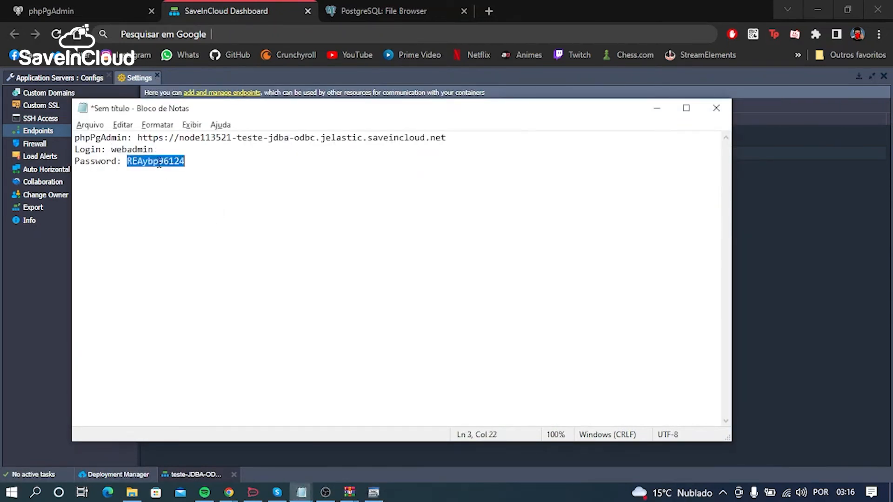
key(alt+Tab)
click(521, 272)
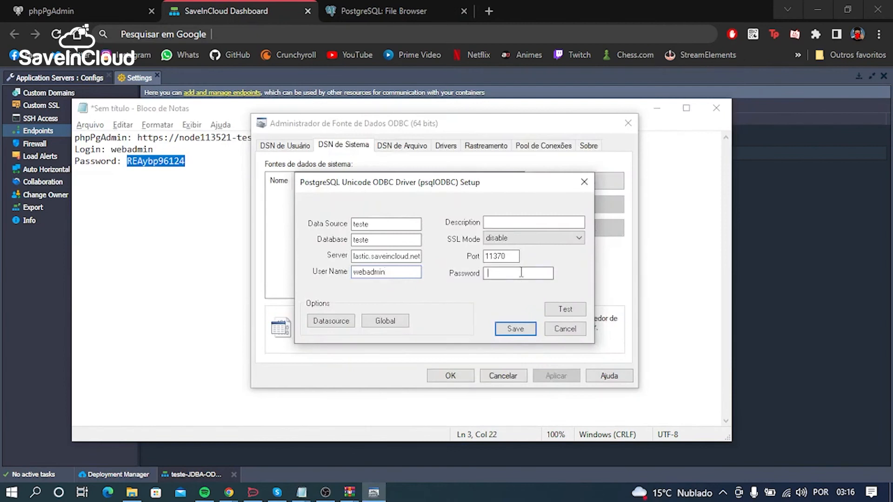
key(ctrl+v)
click(657, 108)
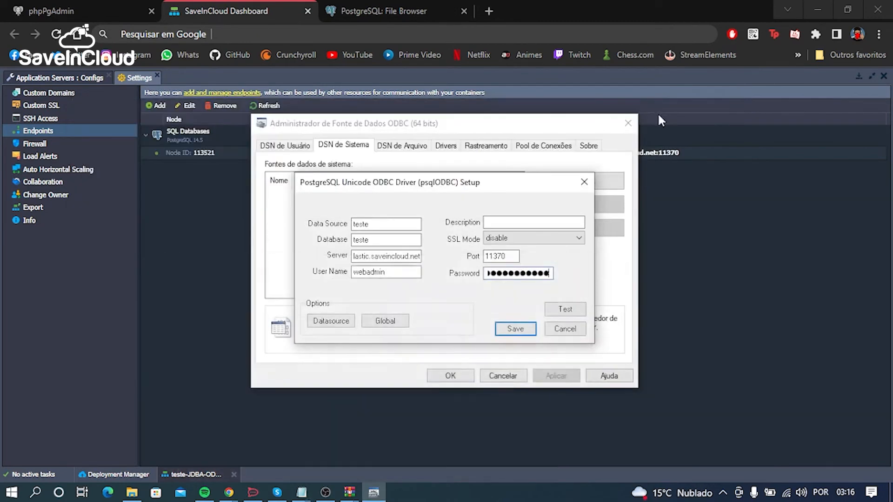
Step: Test the connection of the new data source, dismiss the result and save the data source
click(566, 311)
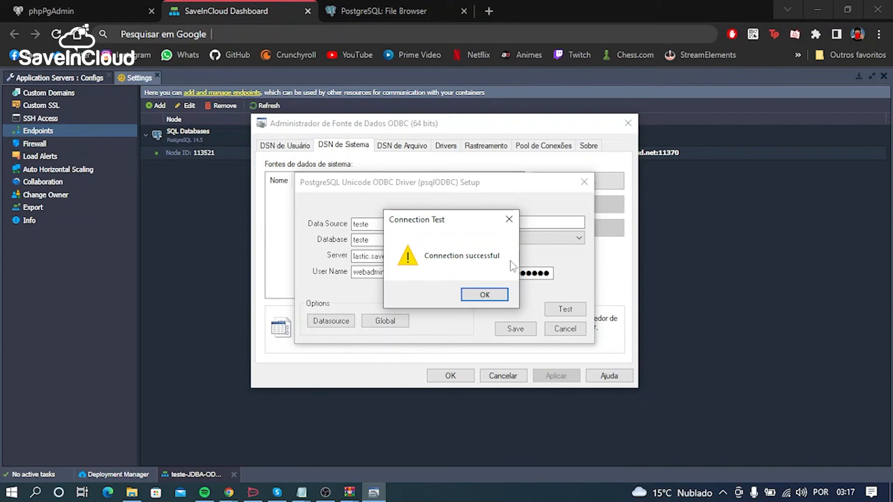
click(485, 295)
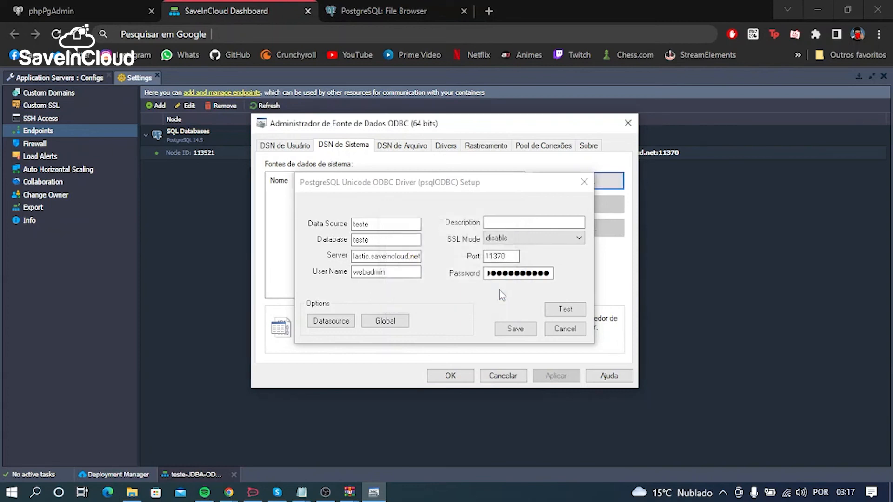
click(524, 326)
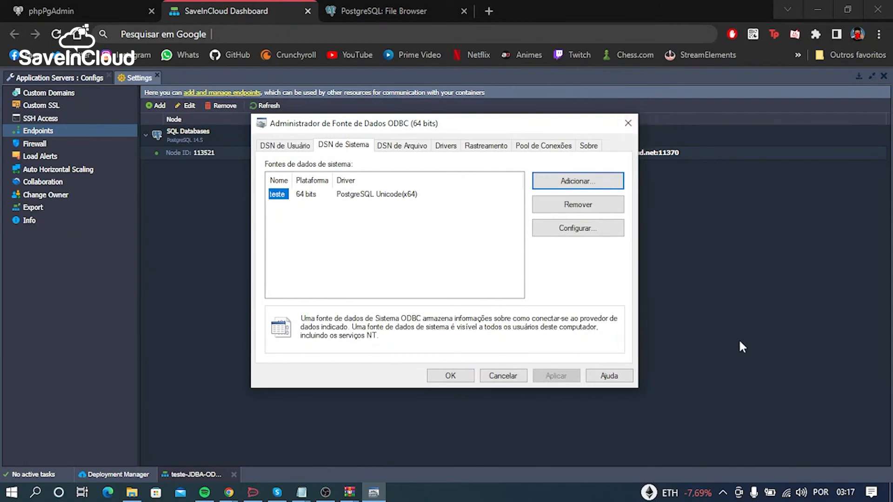
Step: Switch to the SaveInCloud dashboard, collapse the environment settings and enable a public IPv4 address for the PostgreSQL node
click(753, 336)
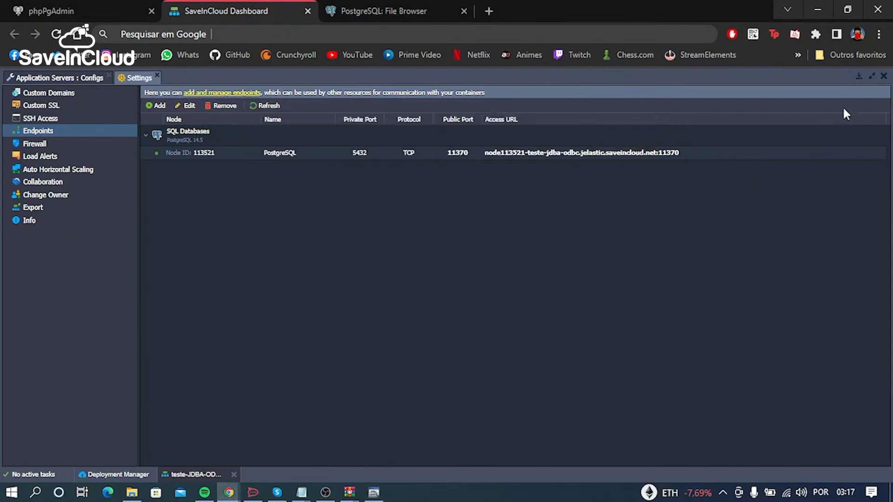
click(860, 78)
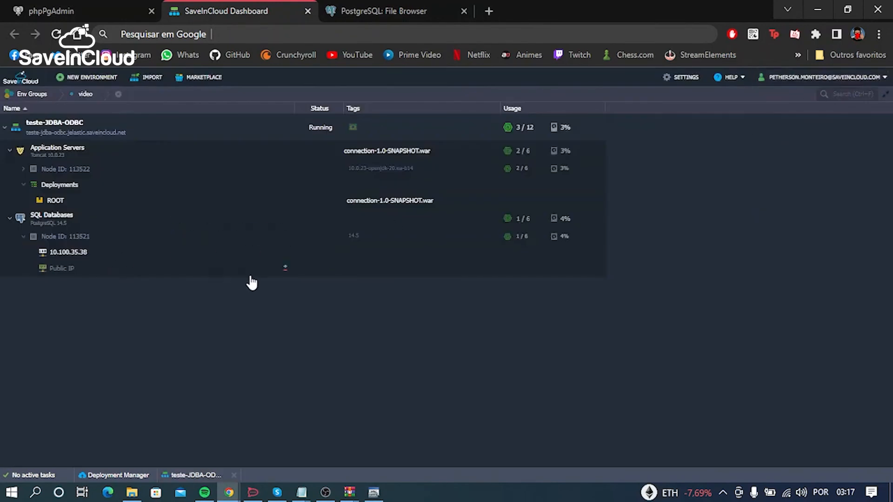
click(285, 268)
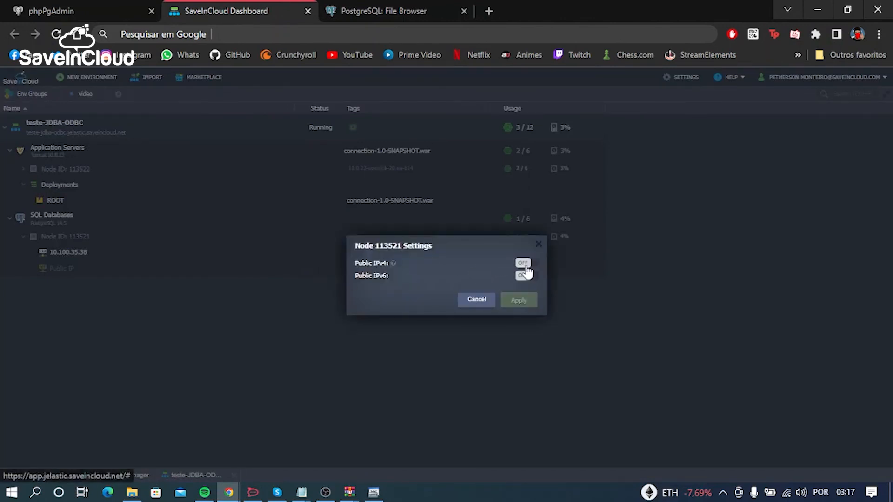
click(523, 263)
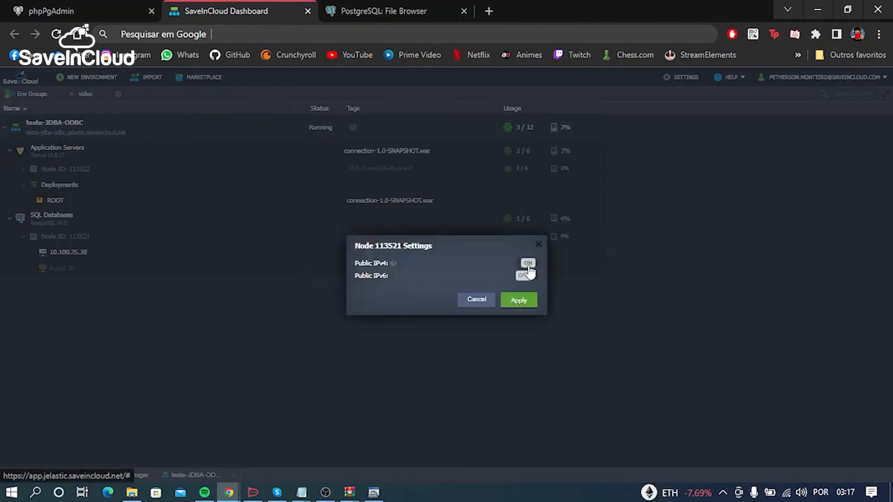
click(532, 304)
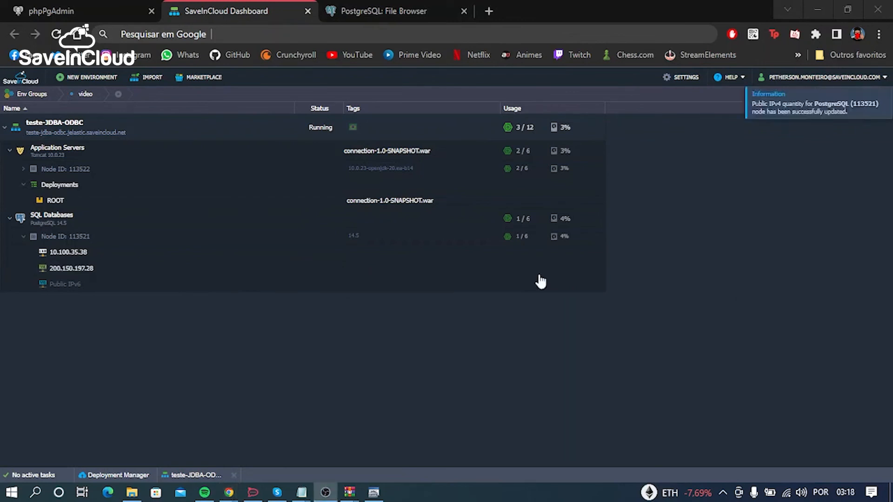
Step: Reopen the "teste" data source in the ODBC administrator, retest its endpoint connection and dismiss the result
mouse_move(103, 267)
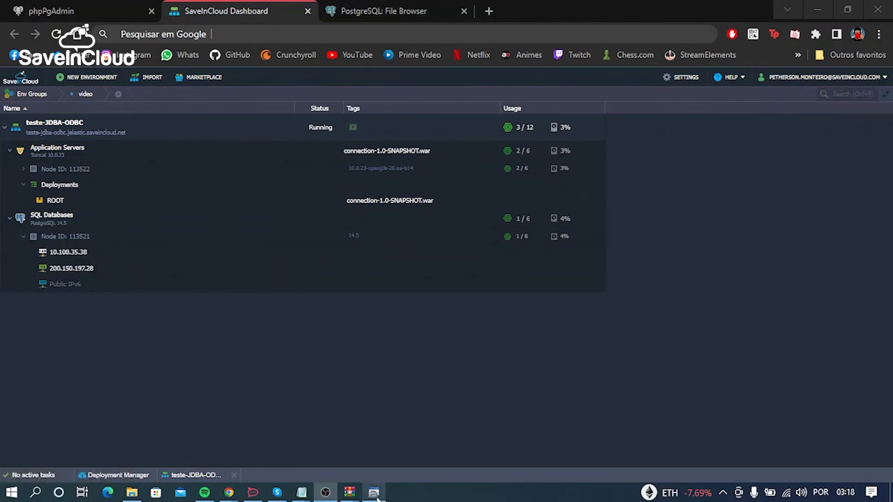
click(401, 433)
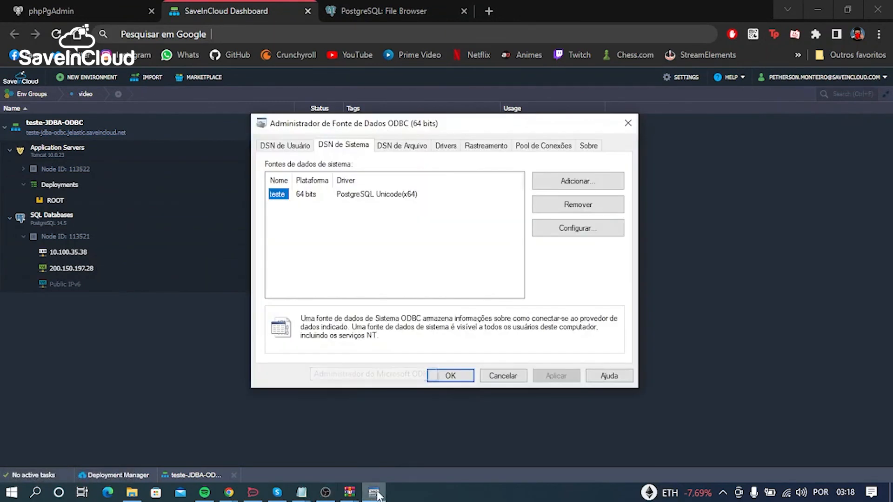
double_click(283, 194)
click(565, 313)
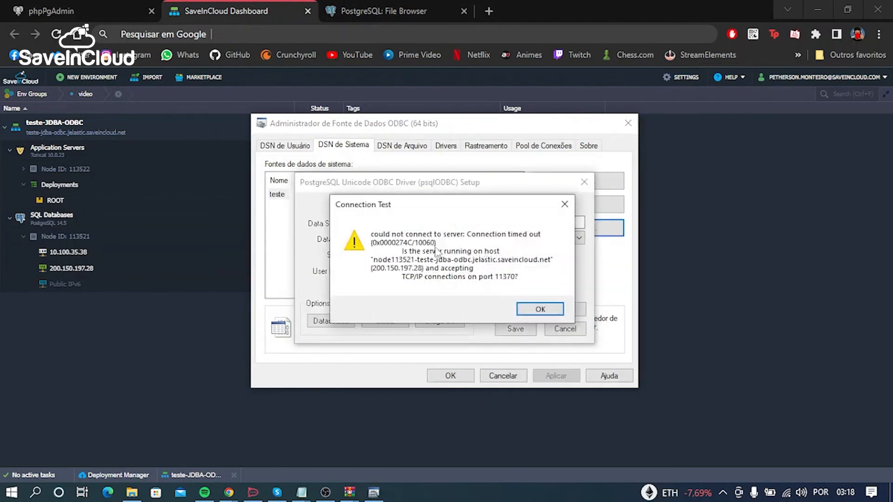
click(541, 310)
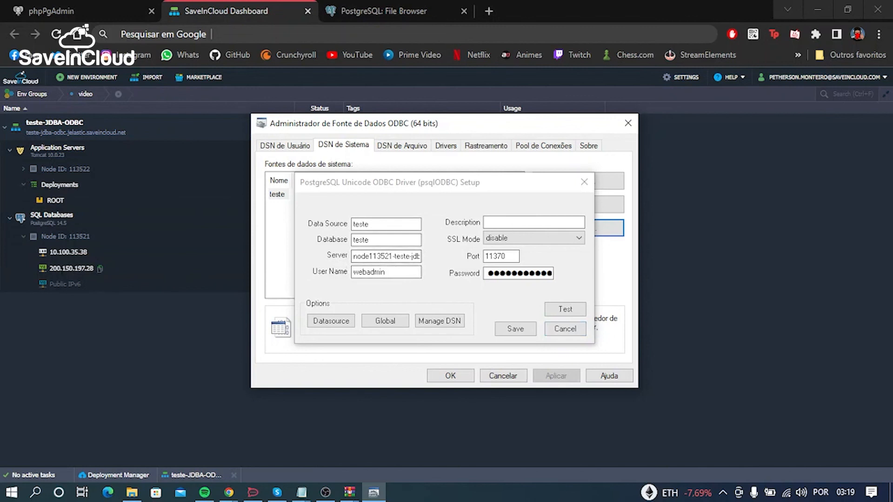
Step: Copy the PostgreSQL node's public IPv4 from the dashboard and replace the data source's server with 200.150.197.28
click(100, 269)
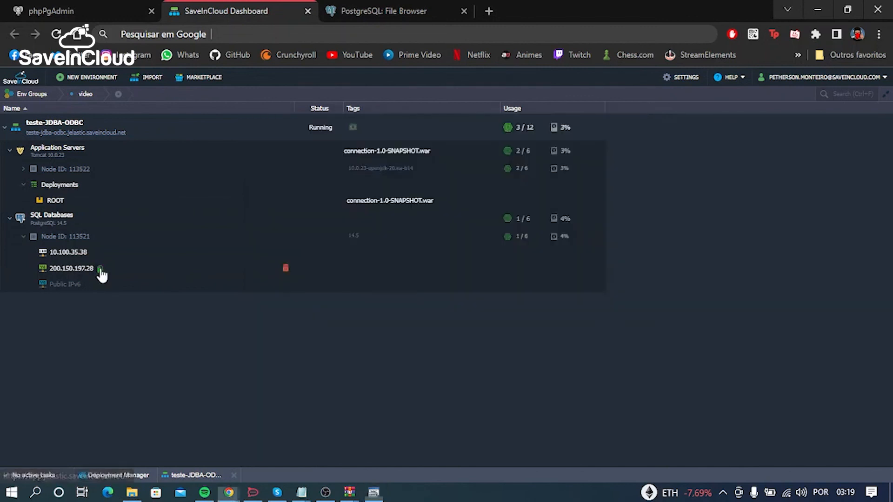
click(374, 492)
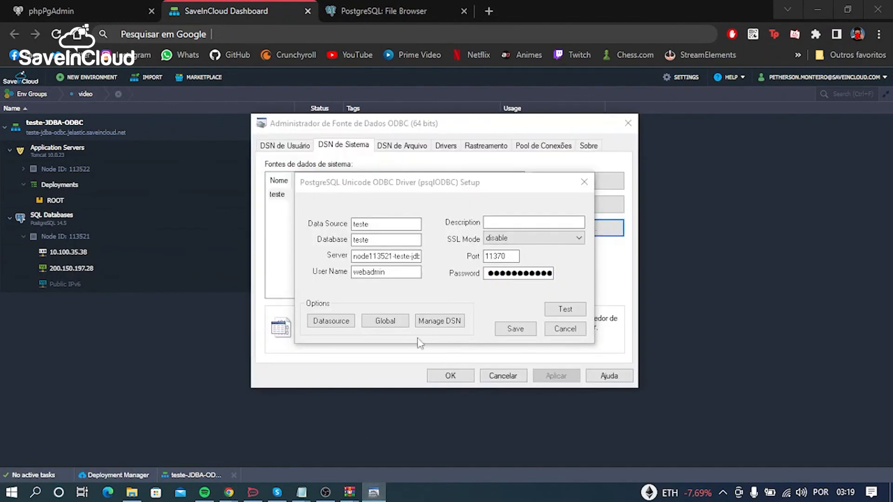
click(395, 256)
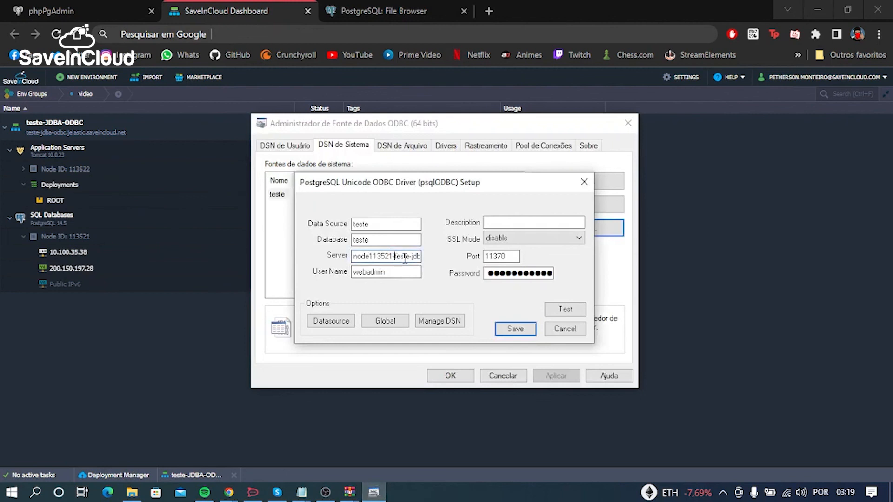
drag(407, 257, 263, 268)
key(BackSpace)
drag(354, 256, 431, 258)
key(BackSpace)
key(ctrl+v)
Step: Clear the port of the "teste" data source and test the connection through the public IP
double_click(491, 256)
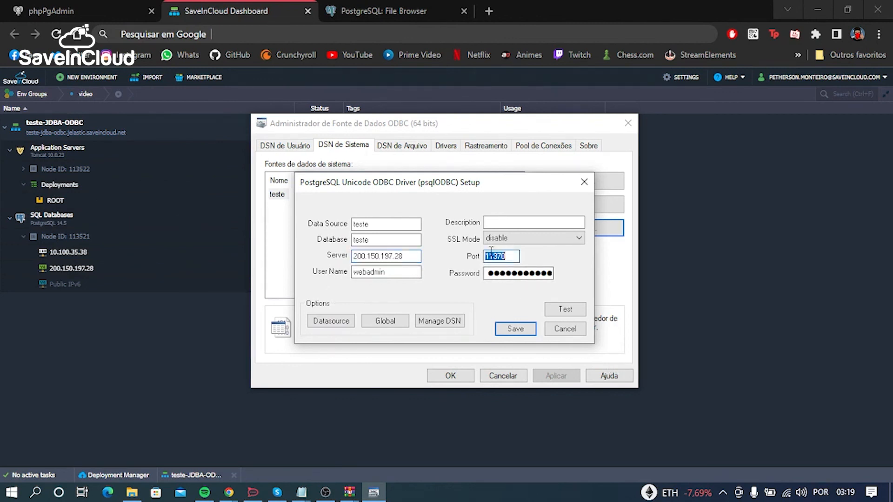
key(BackSpace)
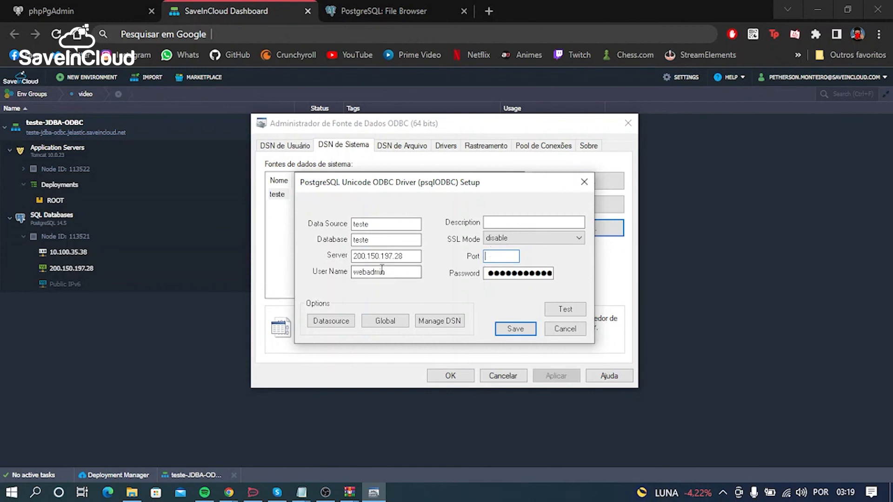
drag(412, 256, 340, 259)
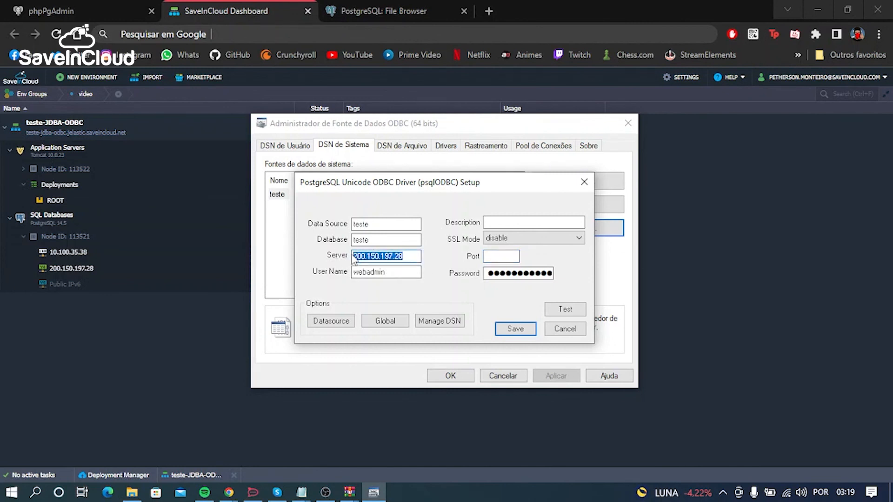
click(411, 259)
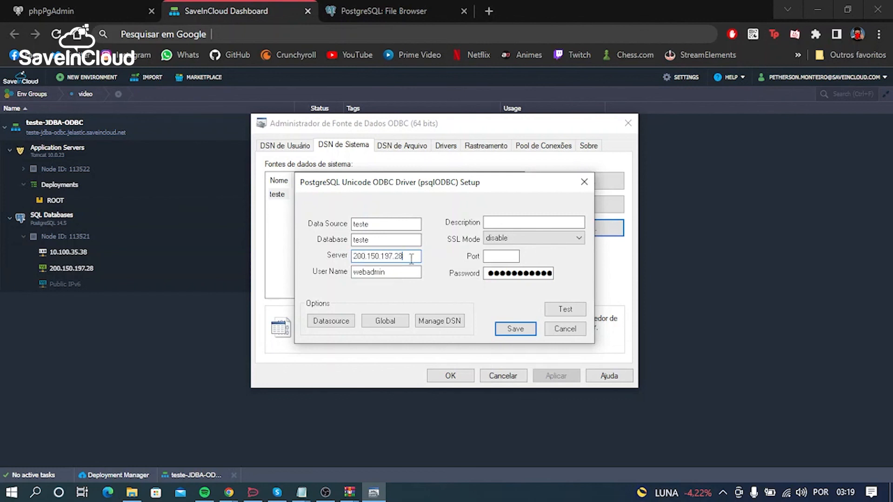
click(565, 310)
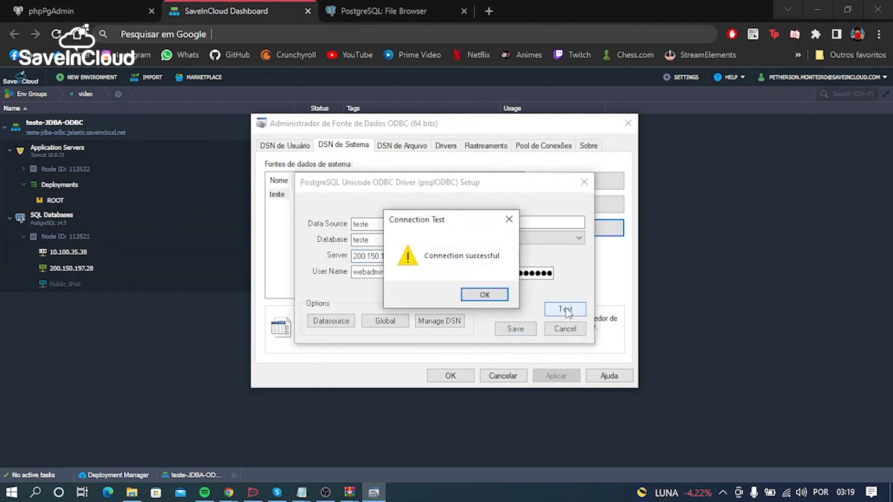